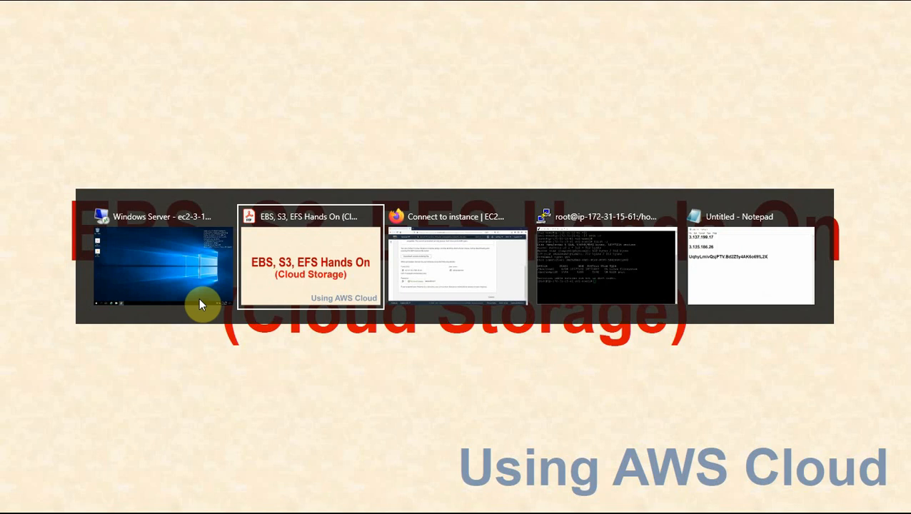
Switch to the AWS console in Firefox and open the EC2 dashboard from the recently visited services
key("alt+Tab")
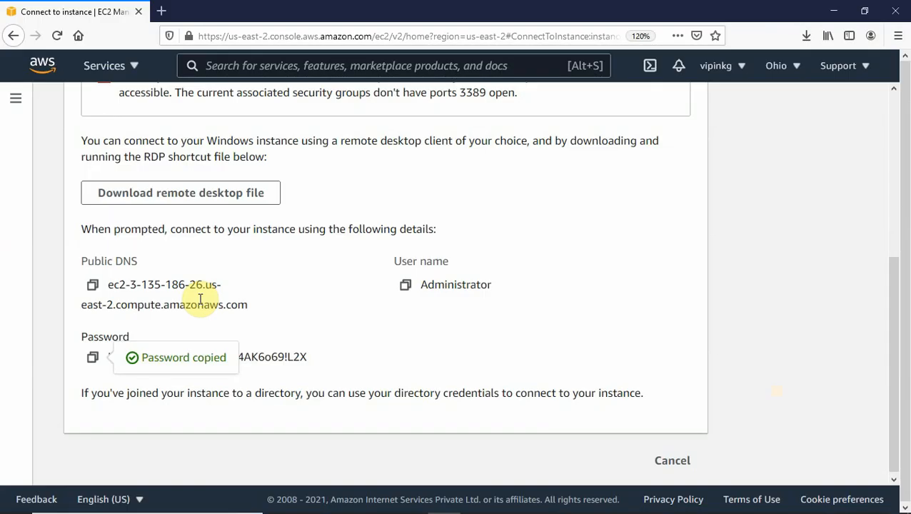
left_click(895, 358)
left_click_drag(895, 359, 861, 60)
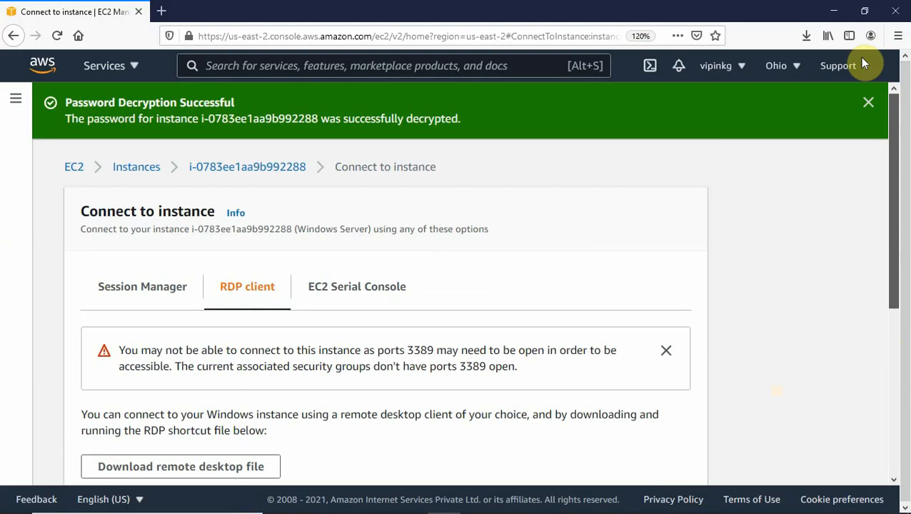
left_click(134, 68)
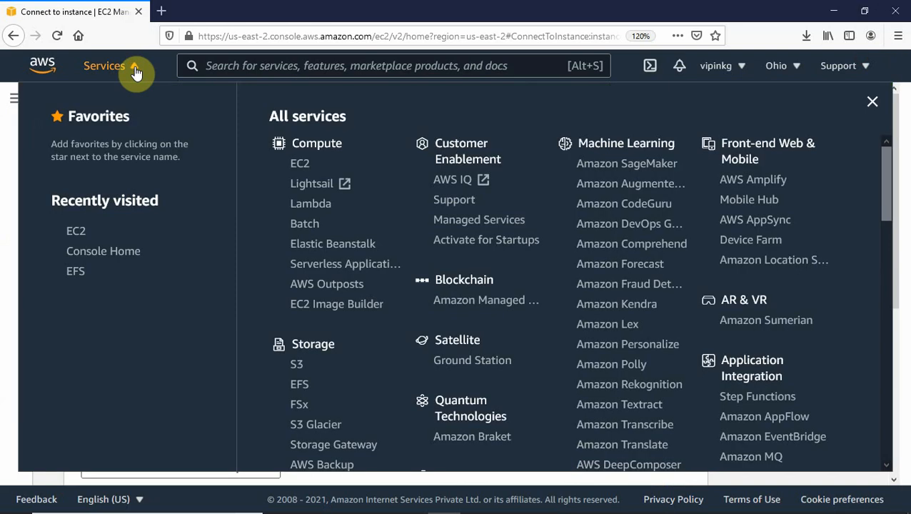
left_click(79, 231)
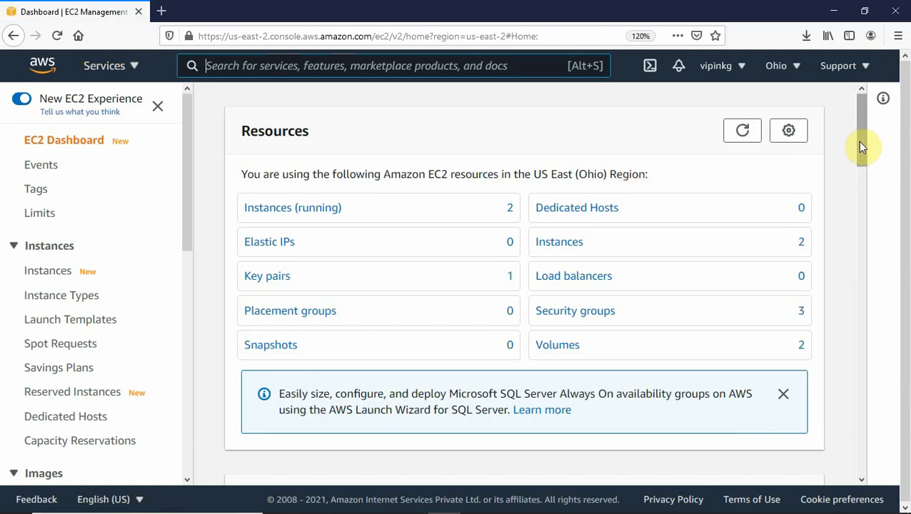
Open the Elastic Block Store volumes list and review the details of the existing server volumes
left_click_drag(860, 147, 860, 167)
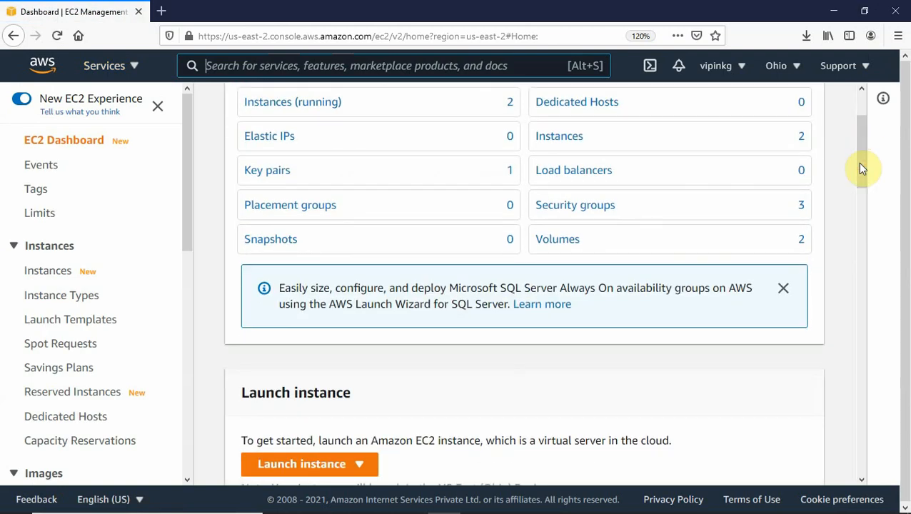
key("ctrl+plus")
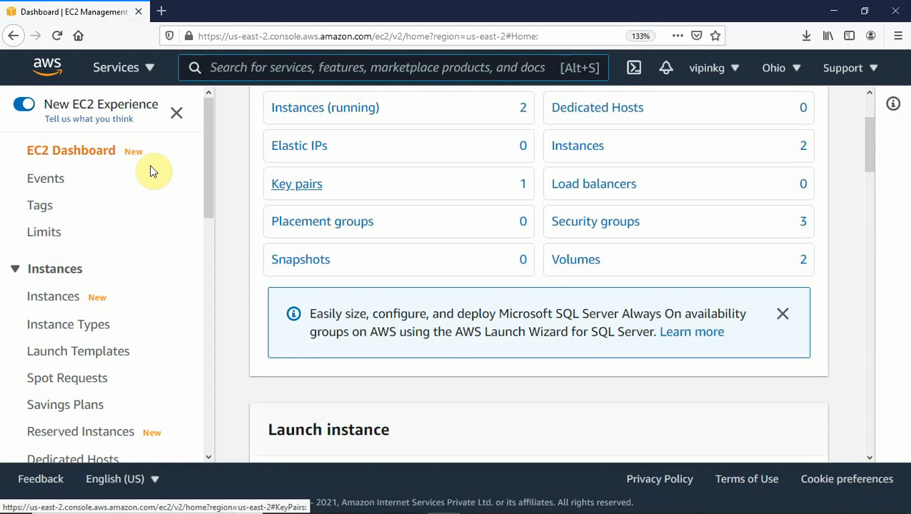
left_click_drag(206, 152, 205, 294)
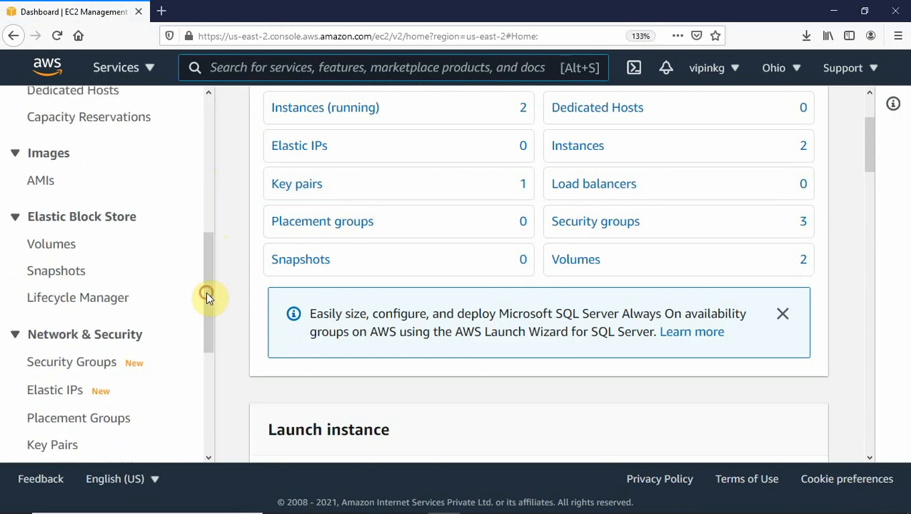
left_click(64, 246)
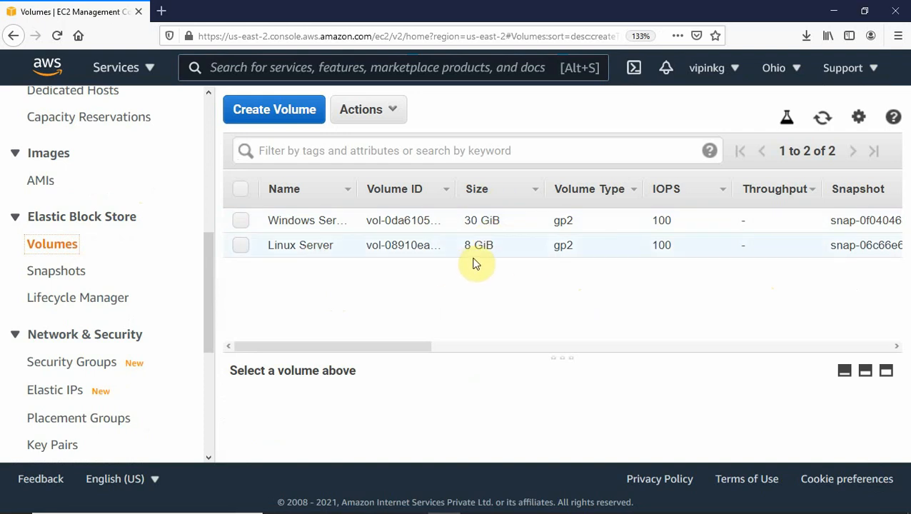
left_click_drag(415, 350, 490, 341)
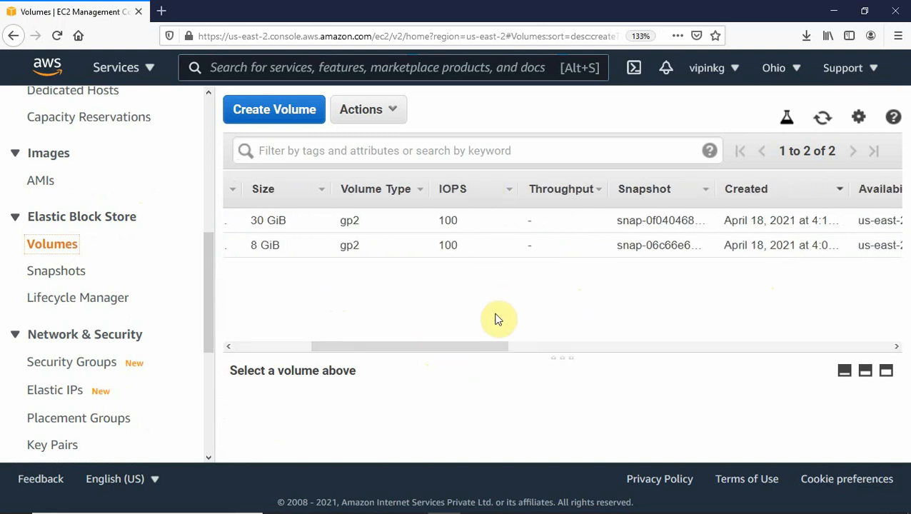
left_click_drag(471, 348, 609, 356)
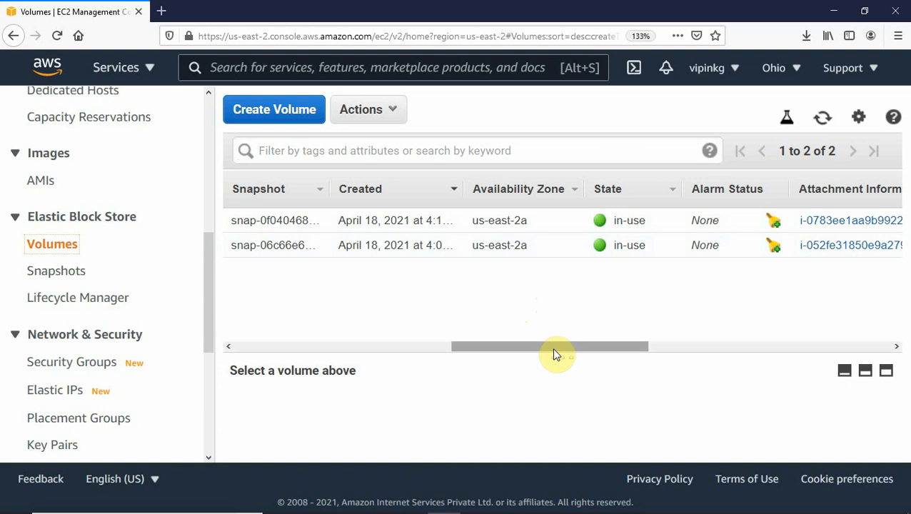
left_click_drag(553, 347, 299, 350)
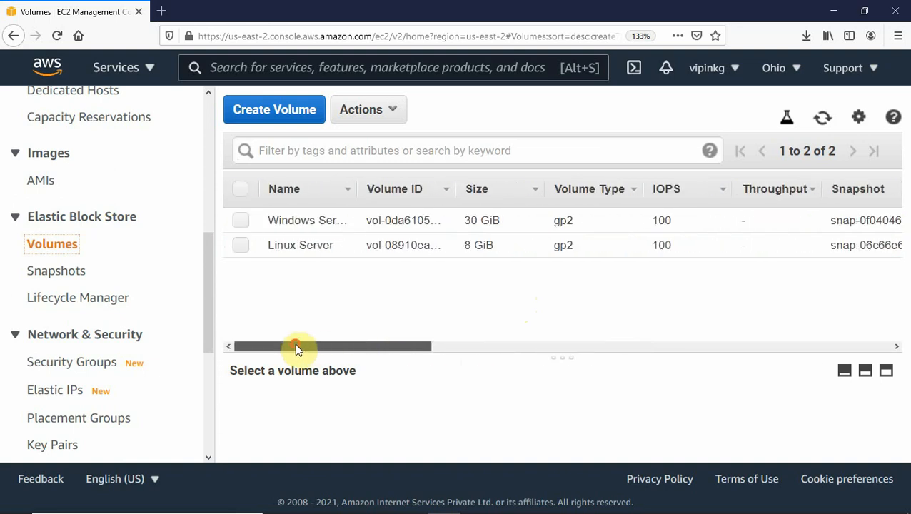
Start a new volume, try Provisioned IOPS SSD (io1), and set its volume type to General Purpose SSD (gp2)
left_click(277, 119)
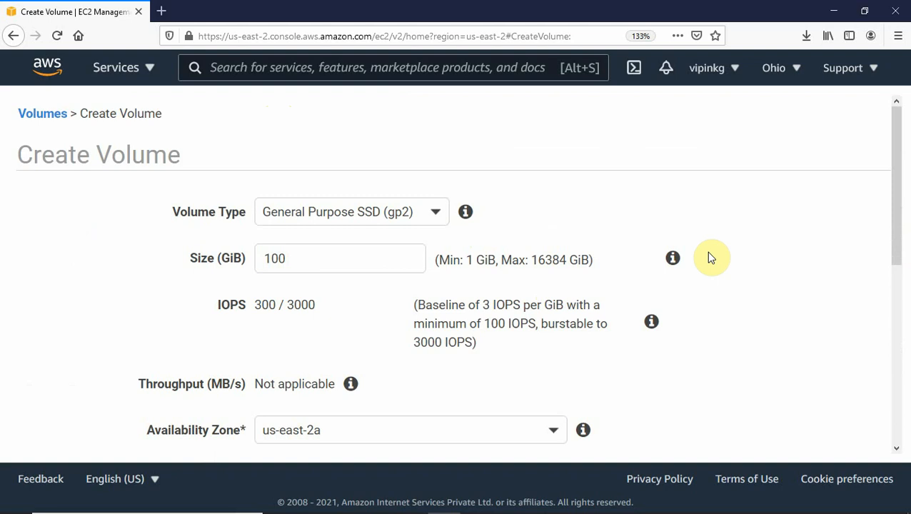
left_click(437, 214)
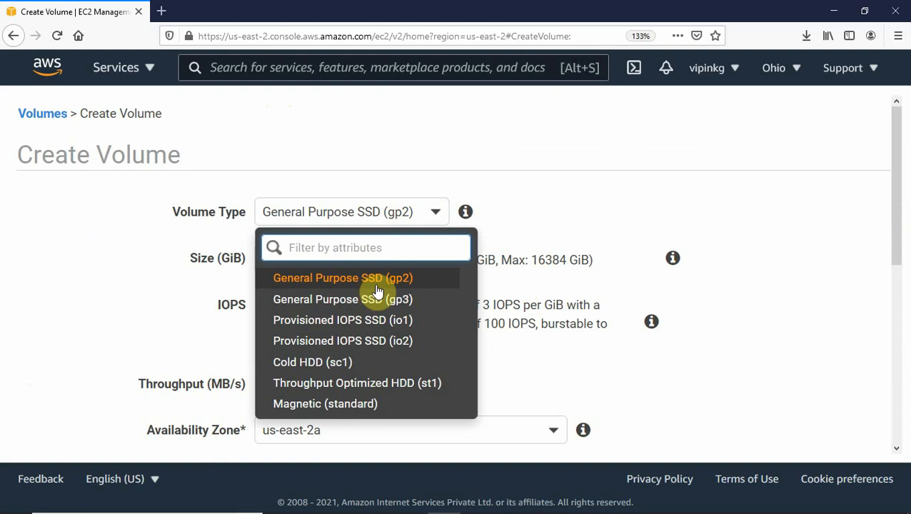
left_click(388, 325)
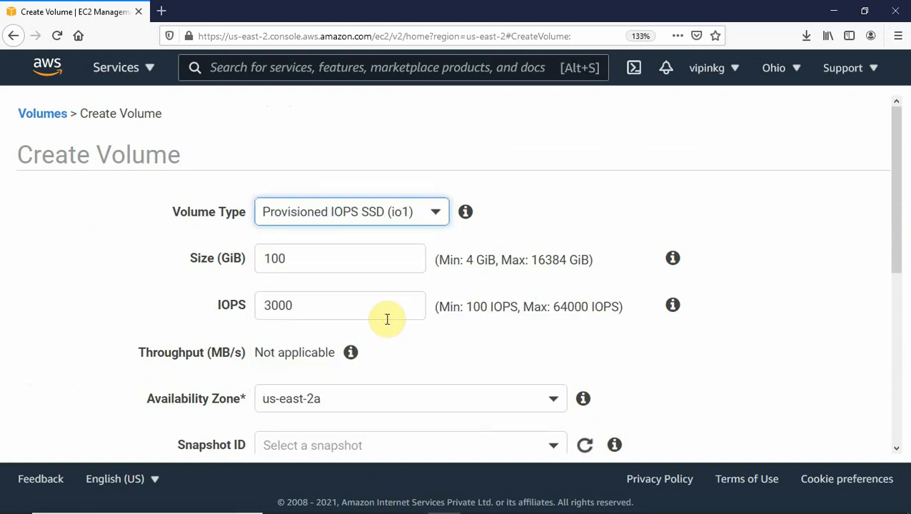
left_click(433, 214)
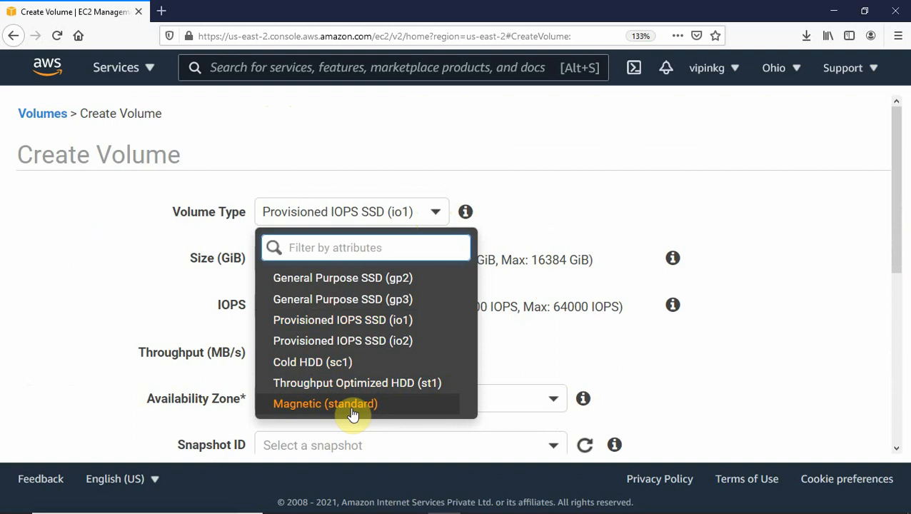
left_click(331, 283)
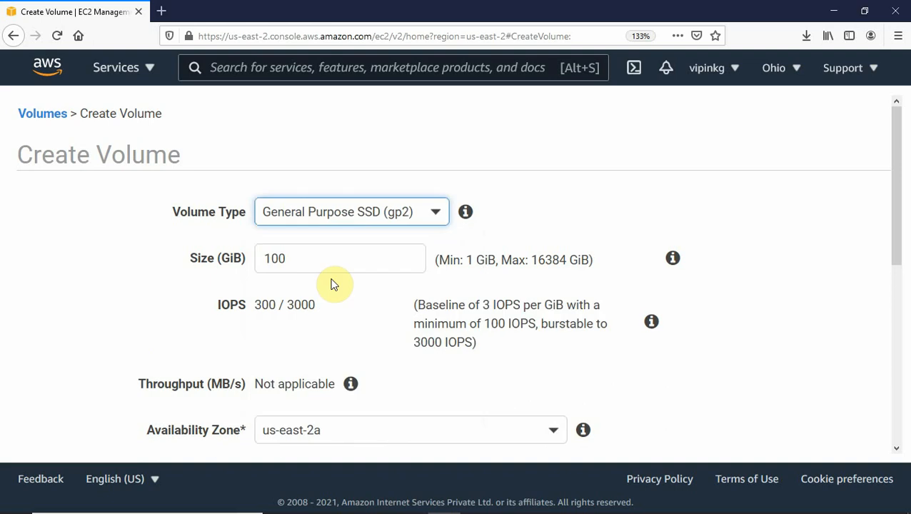
Set the volume size to 2 GiB, create the volume and return to the volumes list
double_click(297, 258)
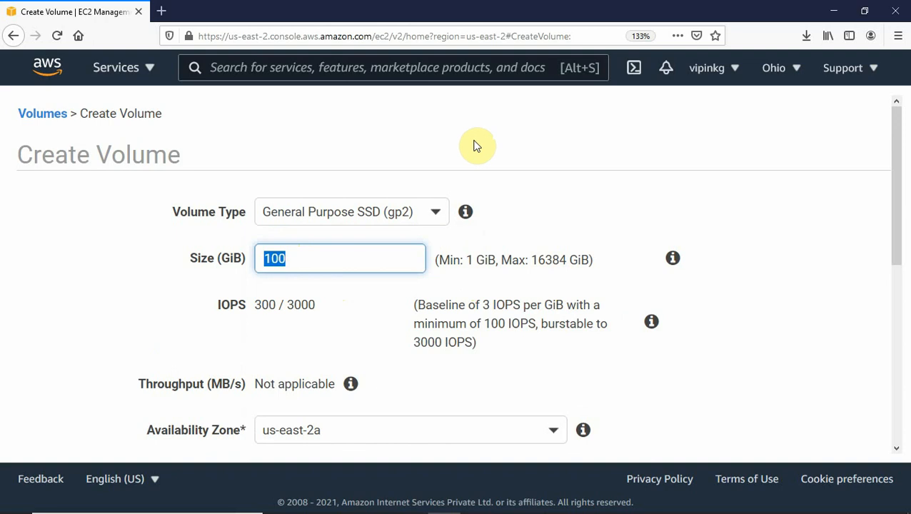
type("2")
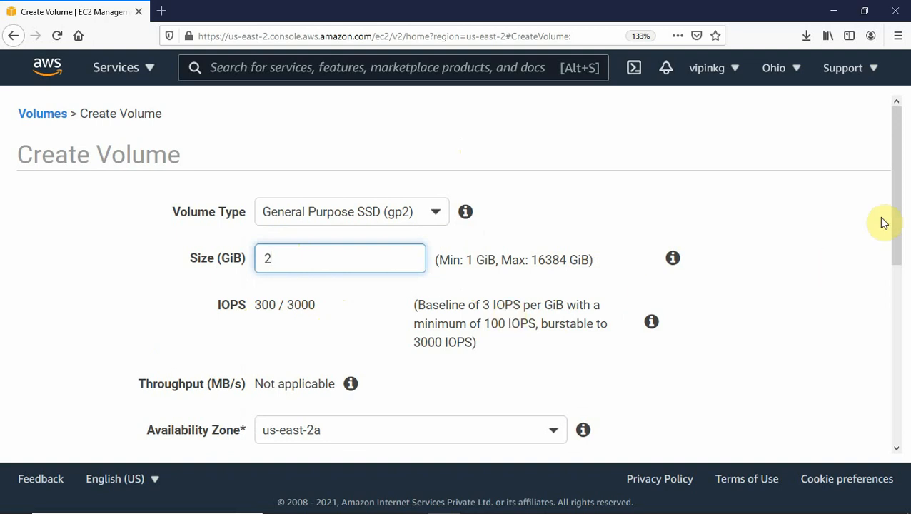
left_click_drag(895, 222, 899, 293)
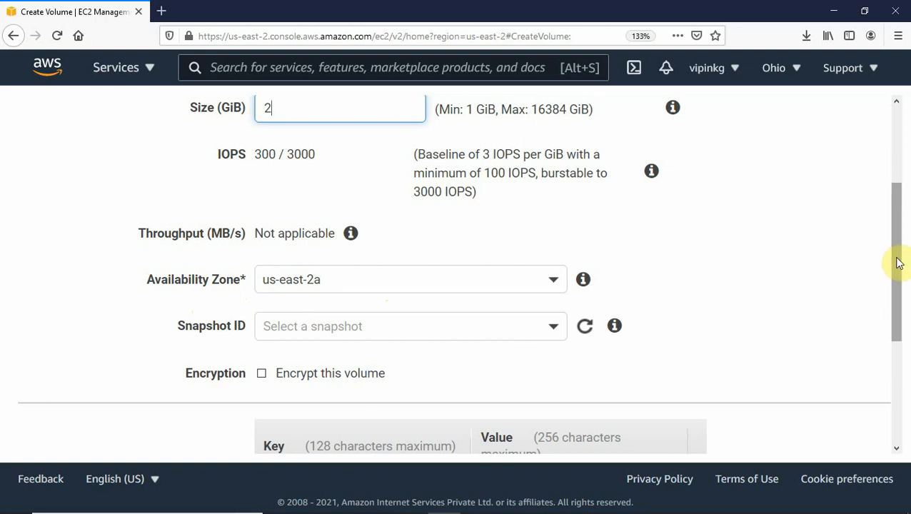
left_click_drag(898, 263, 901, 376)
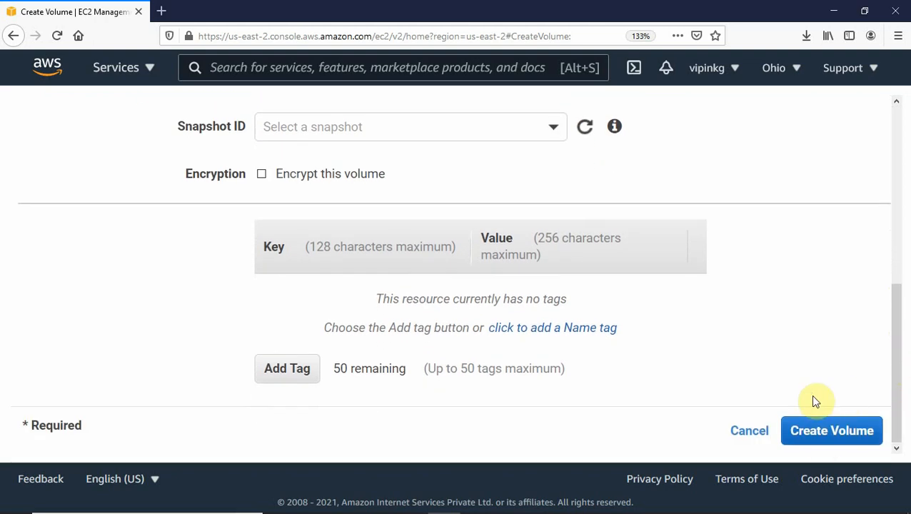
left_click(823, 441)
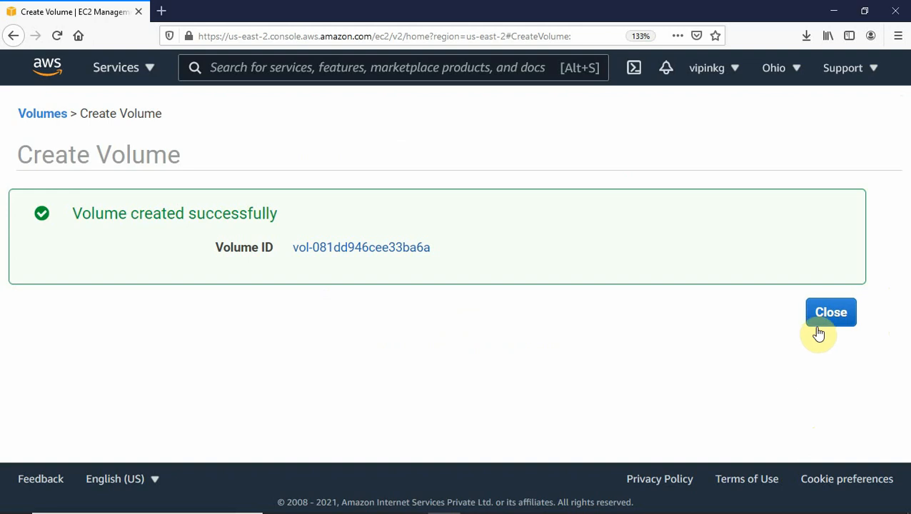
left_click(826, 323)
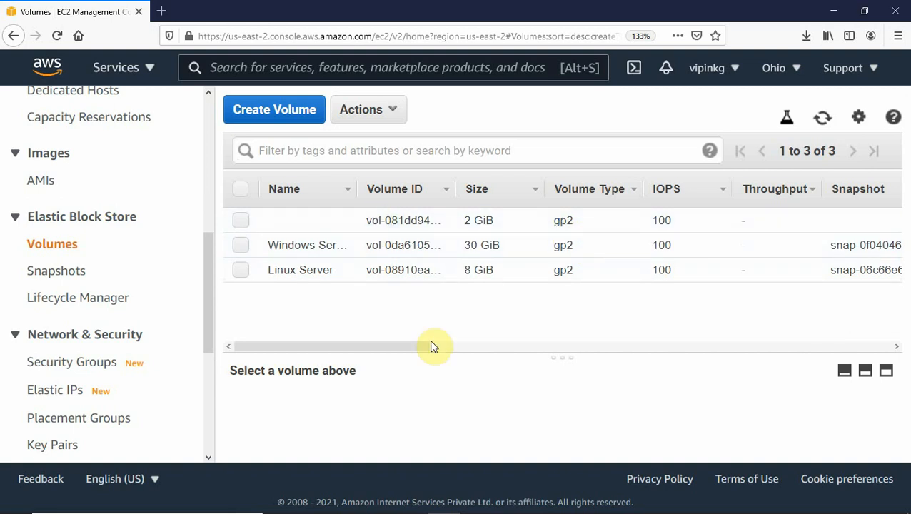
Check the new volume's state, and inspect the disks in Disk Management on the Windows Server remote desktop
left_click_drag(398, 352, 596, 344)
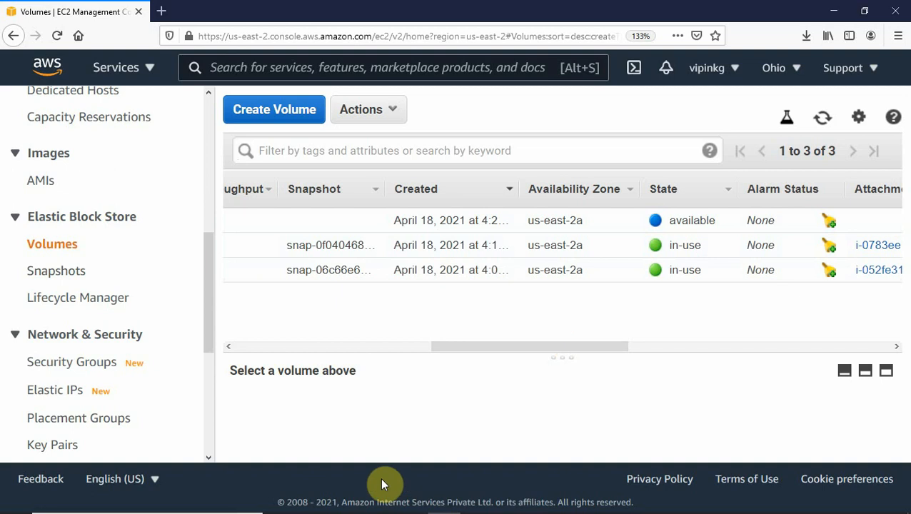
mouse_move(587, 508)
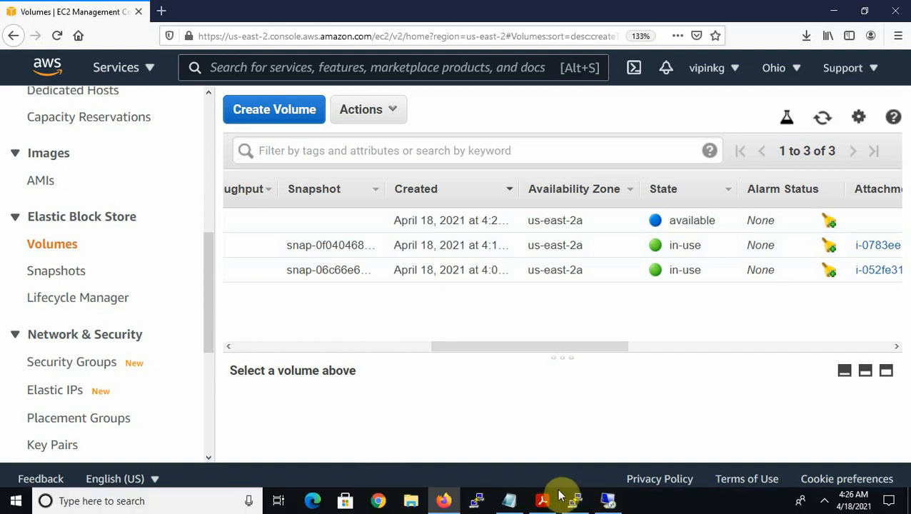
left_click(618, 505)
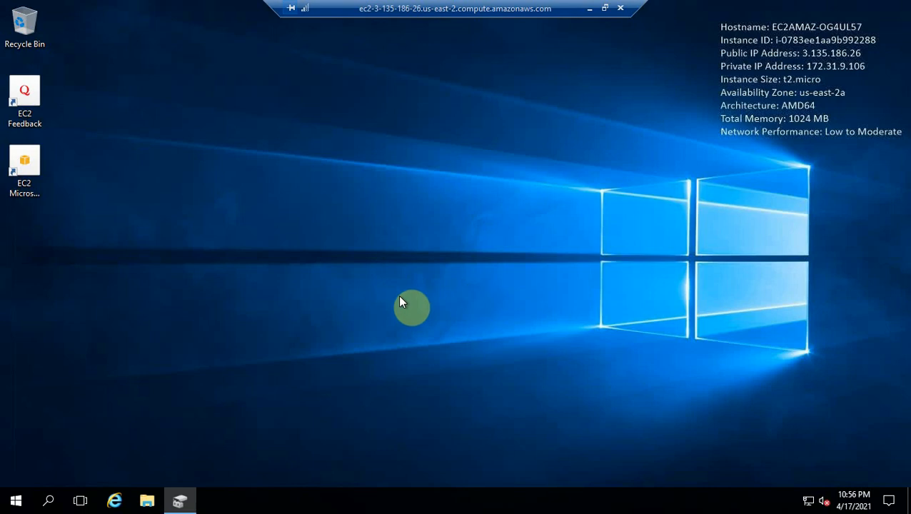
left_click(187, 500)
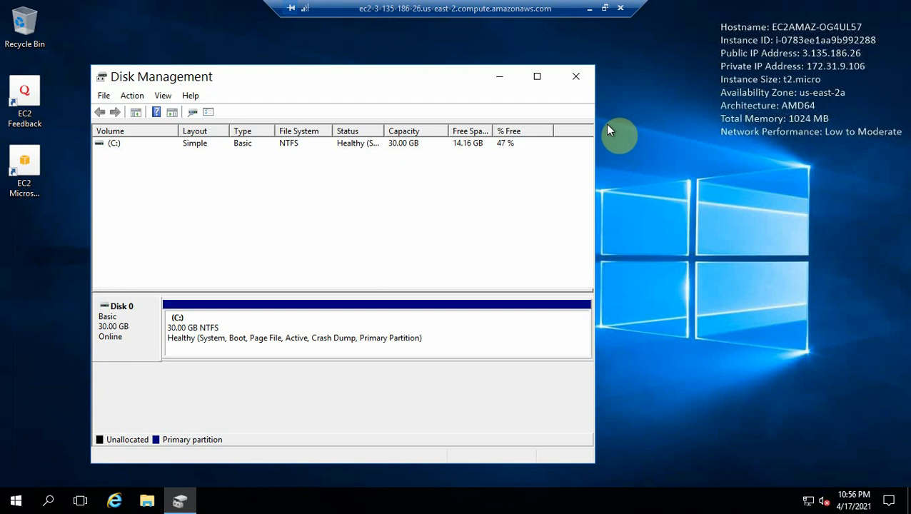
left_click(589, 9)
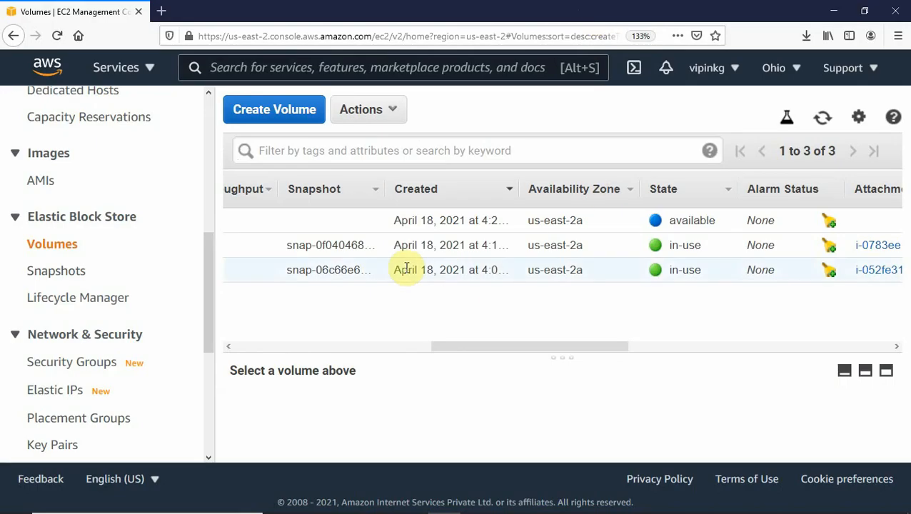
Attach the unnamed 2 GiB volume to the running Windows Server instance as device xvdf and check its state
left_click_drag(456, 345, 230, 345)
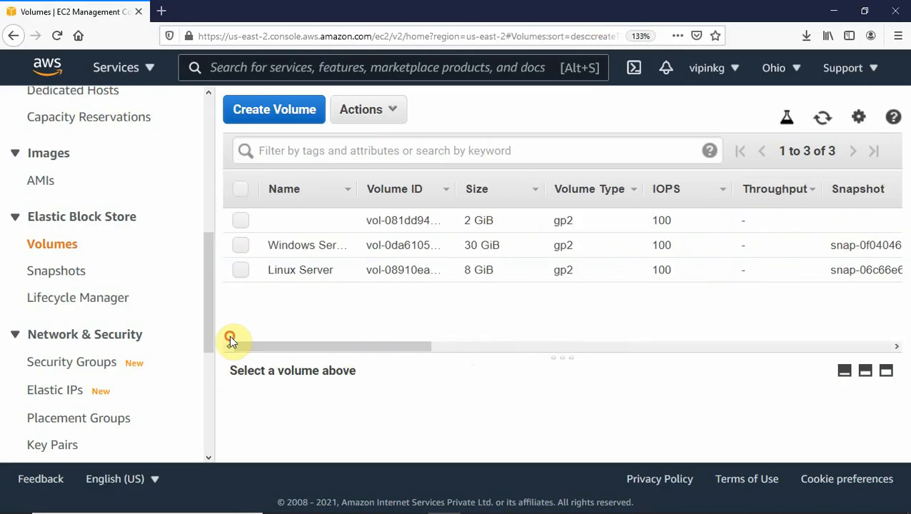
left_click(242, 220)
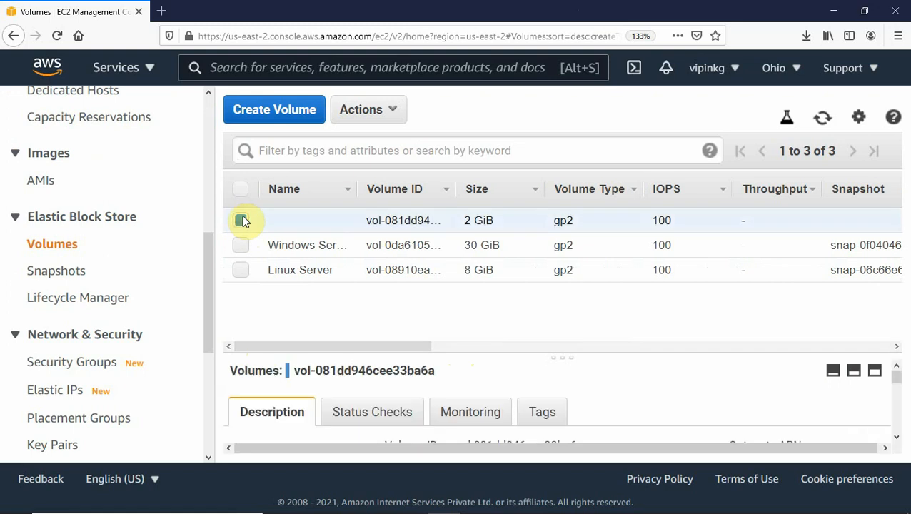
left_click(392, 111)
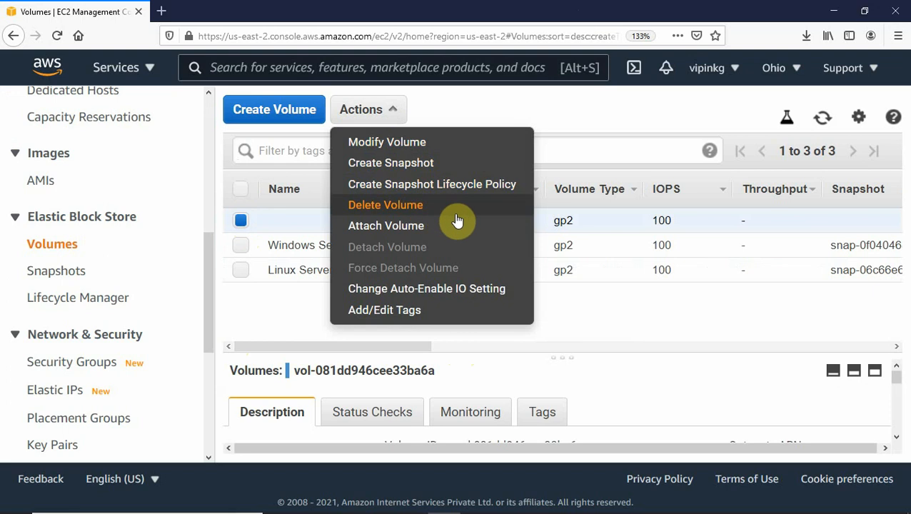
left_click(396, 228)
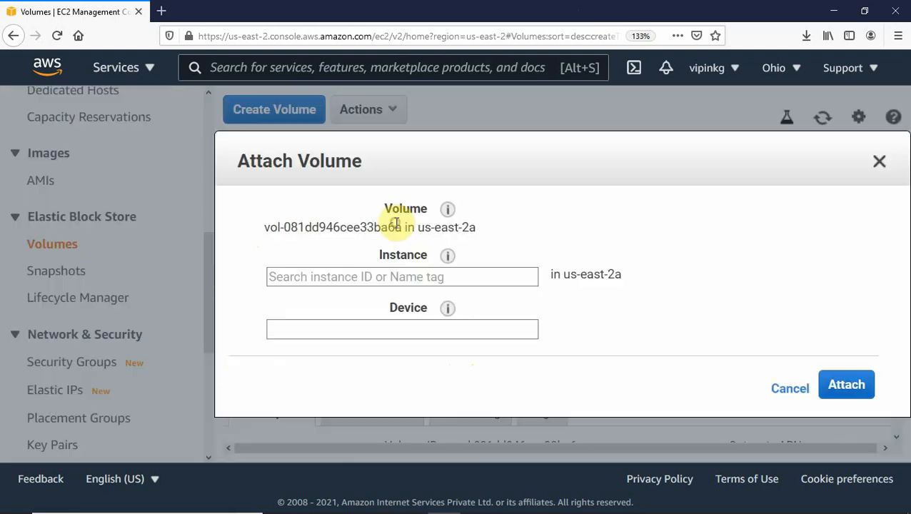
left_click(361, 274)
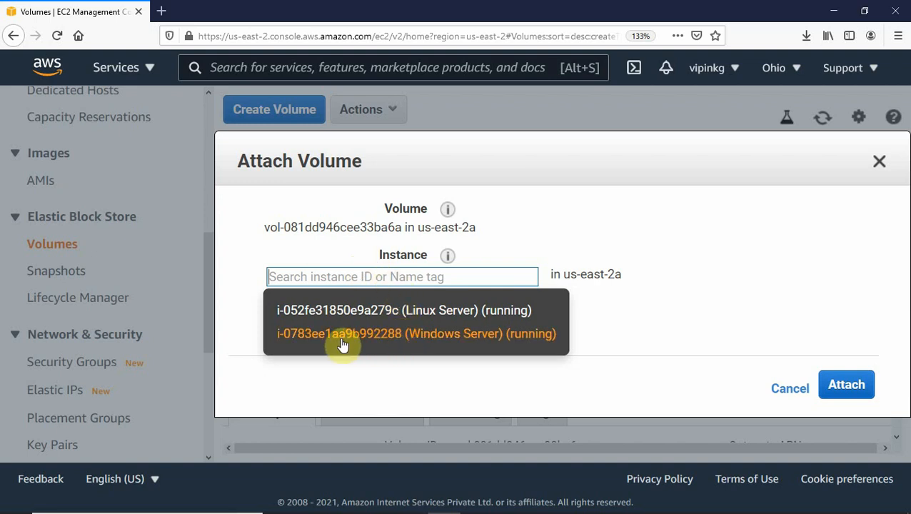
left_click(457, 334)
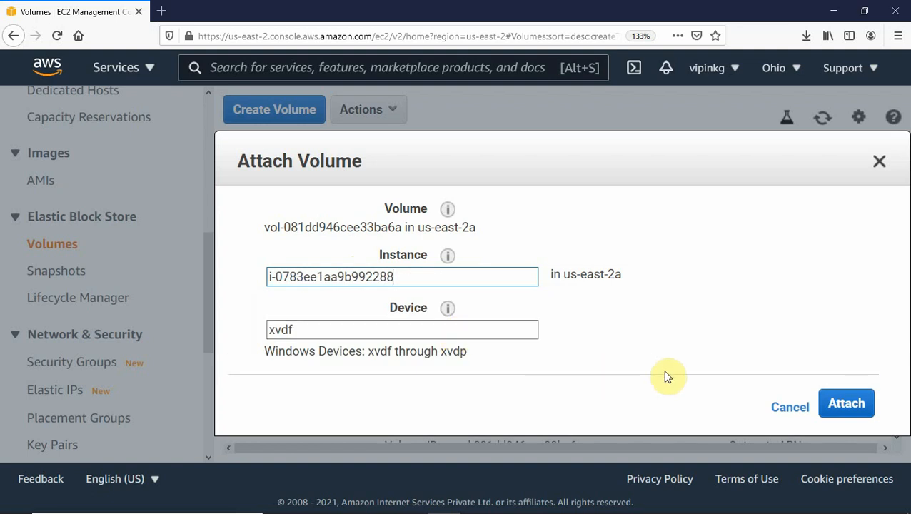
left_click(842, 404)
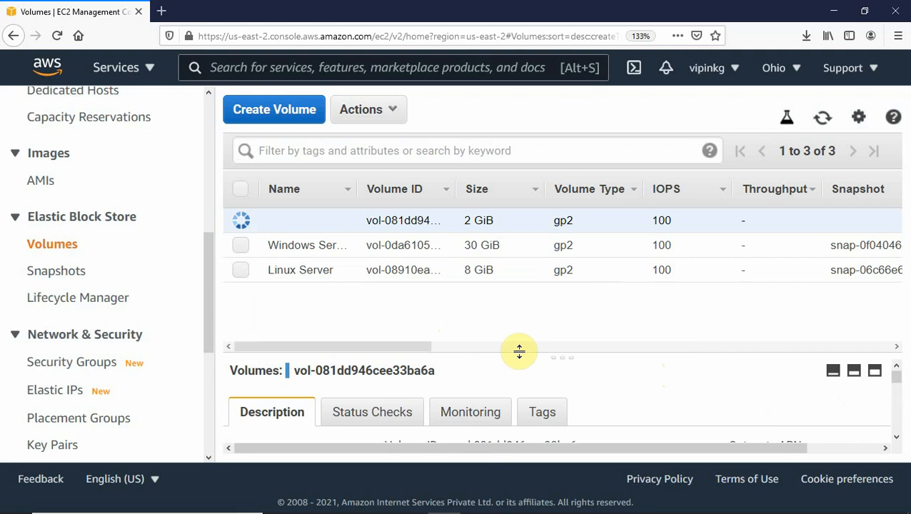
left_click_drag(411, 350, 651, 346)
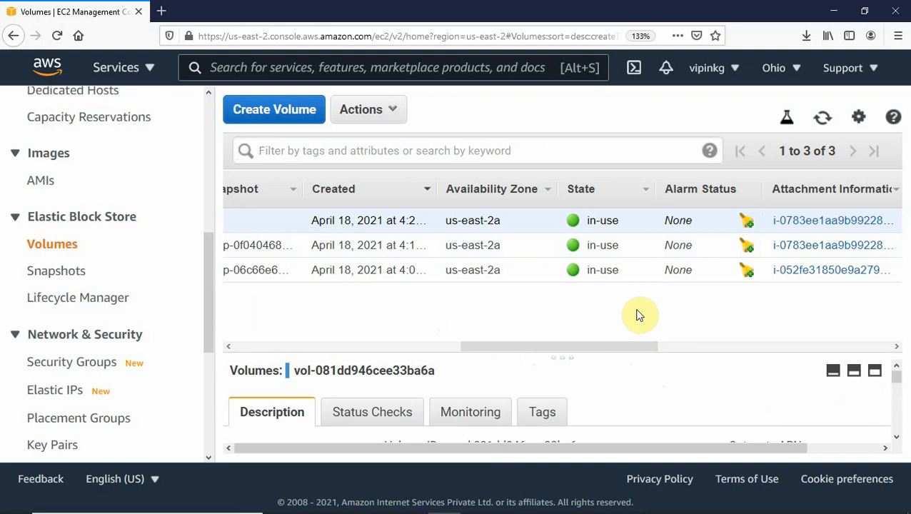
left_click_drag(579, 349, 317, 334)
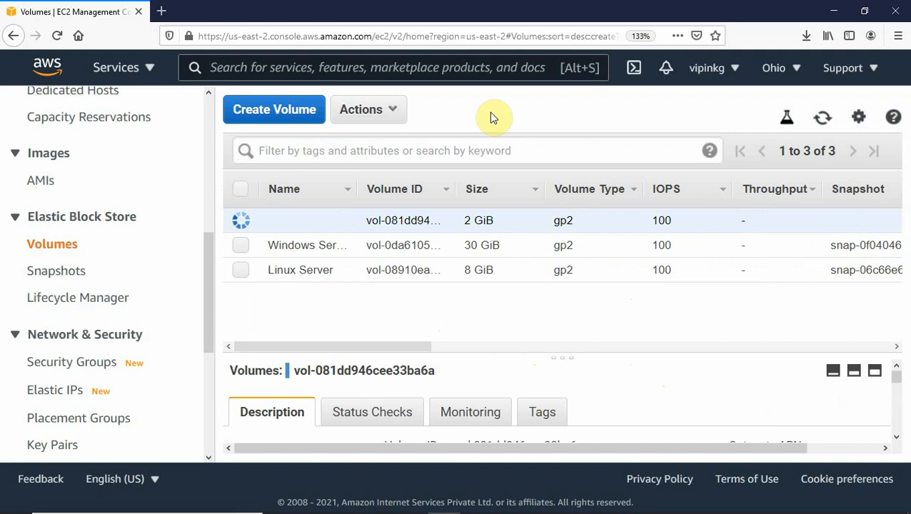
left_click(394, 112)
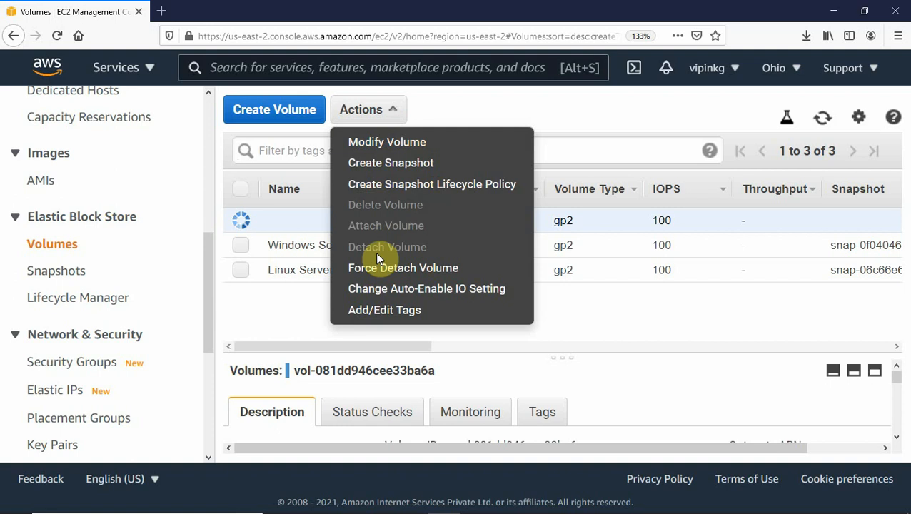
left_click(512, 101)
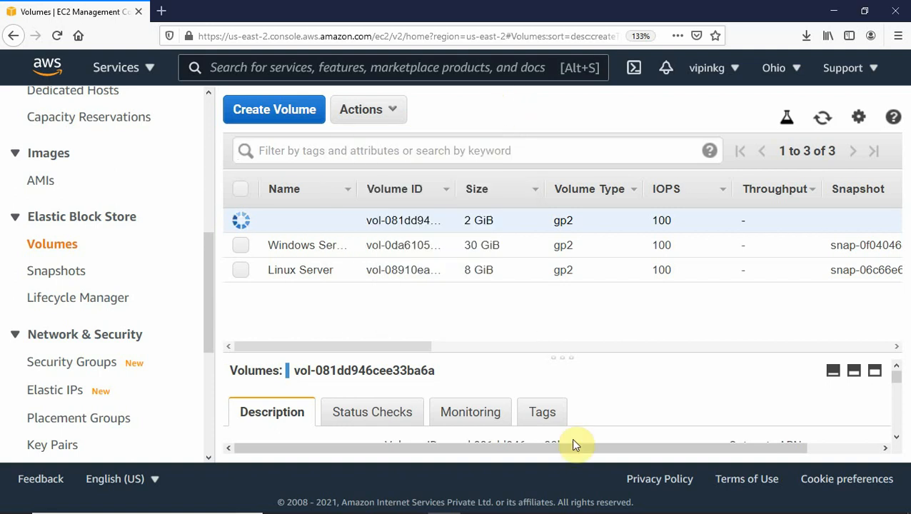
Switch to the Windows Server remote desktop and bring Disk 1 online in Disk Management
mouse_move(736, 512)
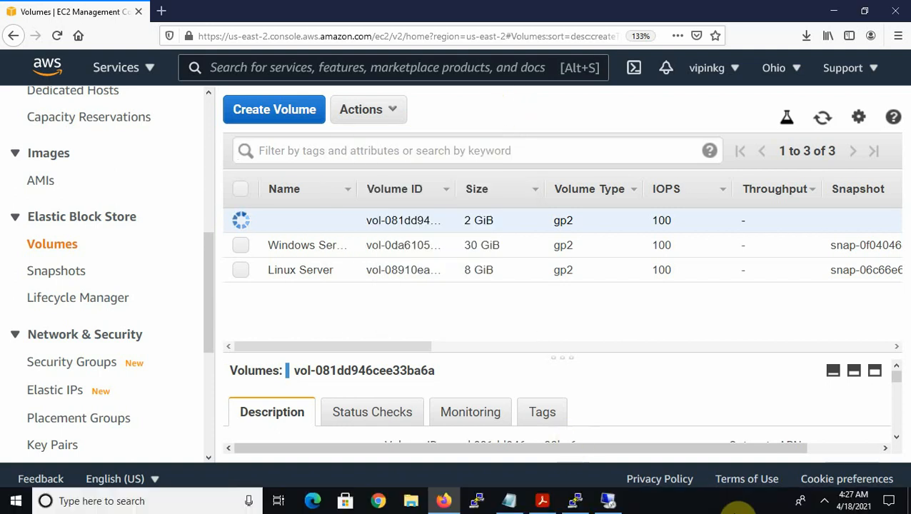
left_click(610, 504)
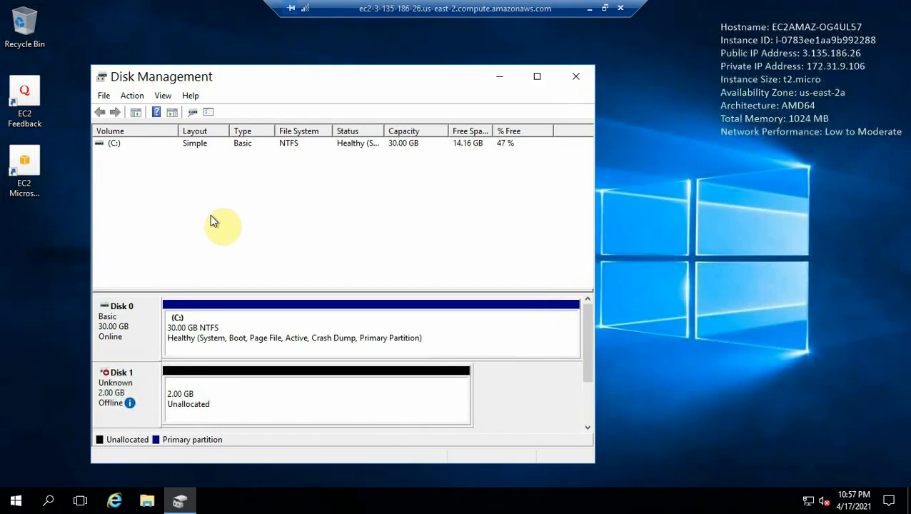
mouse_move(127, 404)
right_click(118, 383)
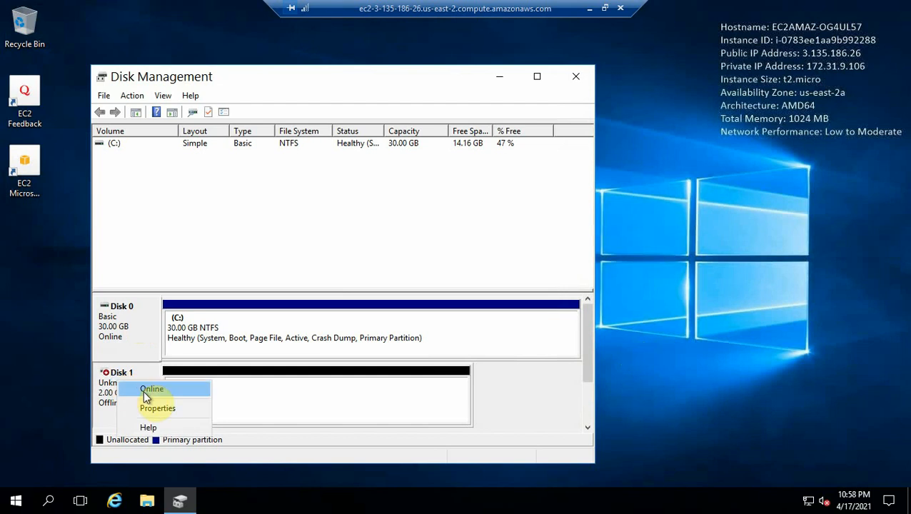
left_click(146, 391)
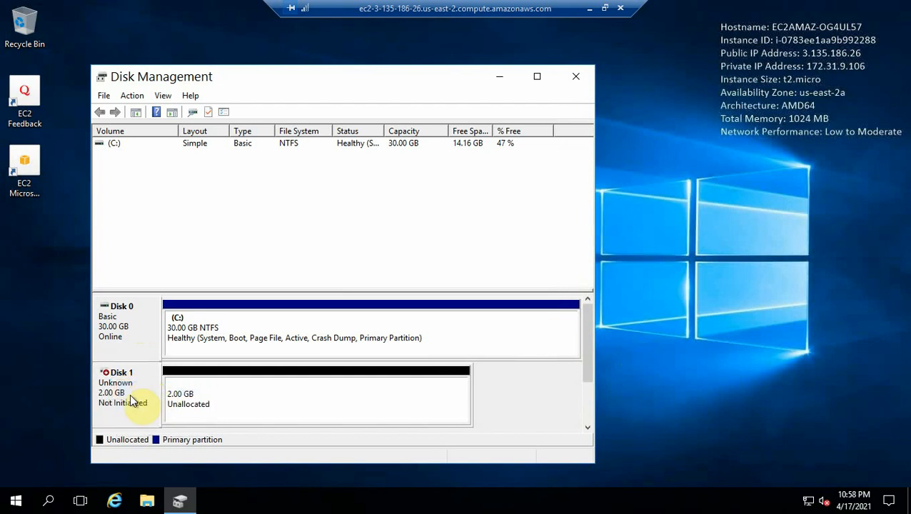
Initialize Disk 1 with the MBR (Master Boot Record) partition style
right_click(132, 402)
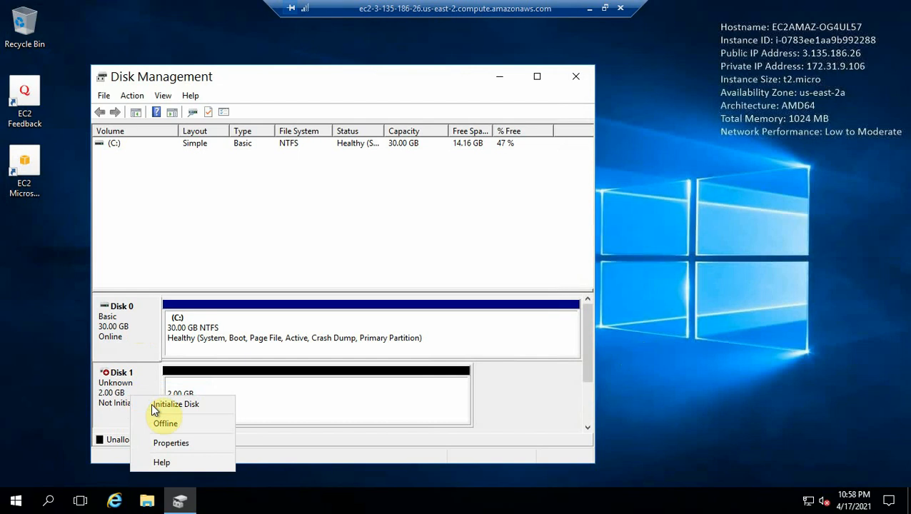
left_click(153, 406)
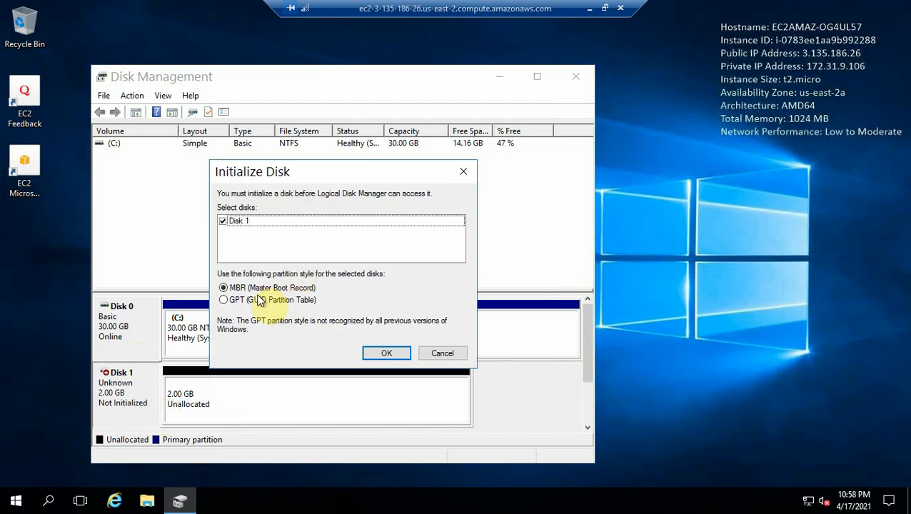
left_click(376, 351)
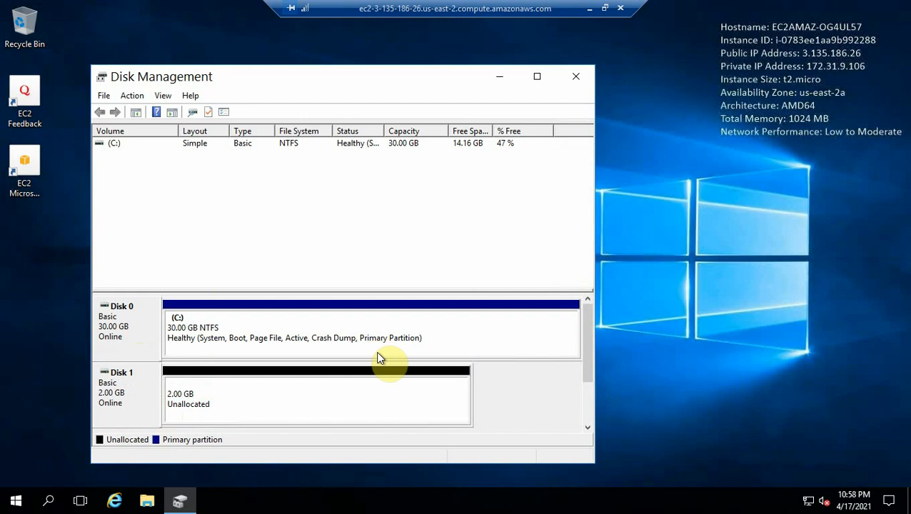
Start a new simple volume in Disk 1's unallocated space, using 2045 MB and drive letter D
right_click(226, 397)
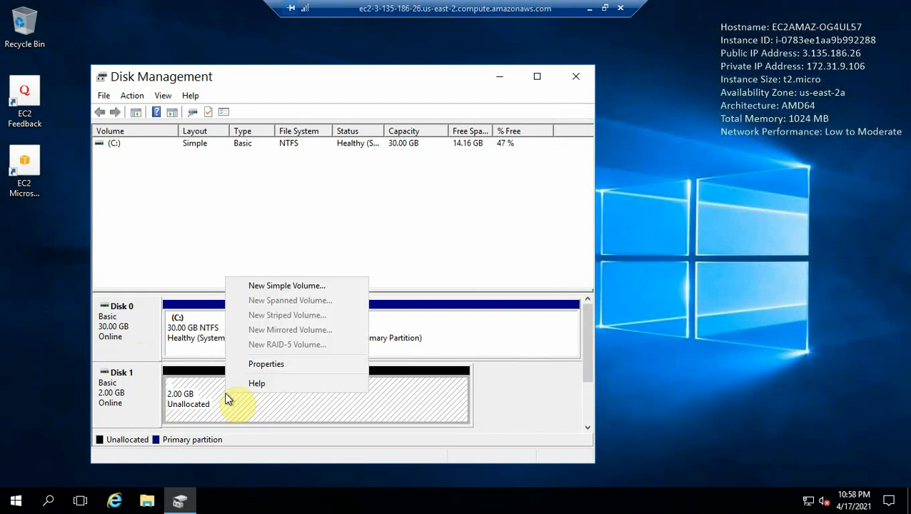
left_click(277, 286)
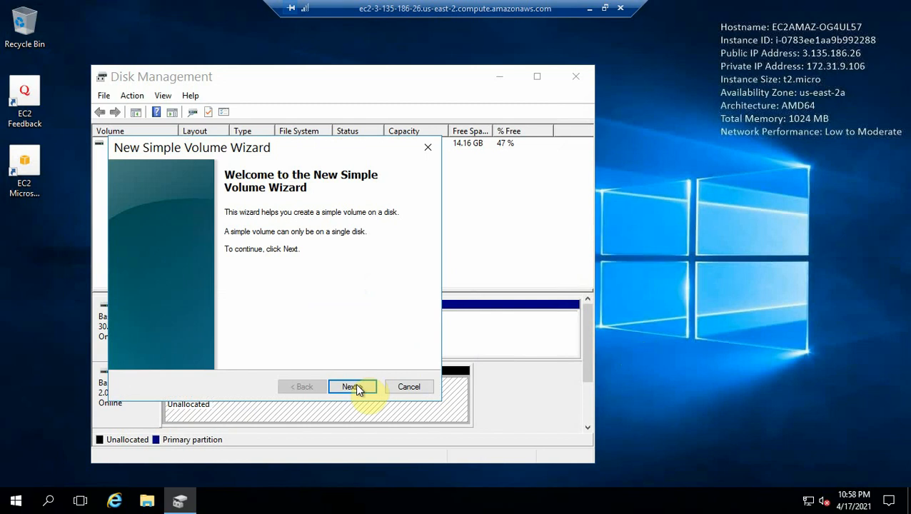
left_click(355, 386)
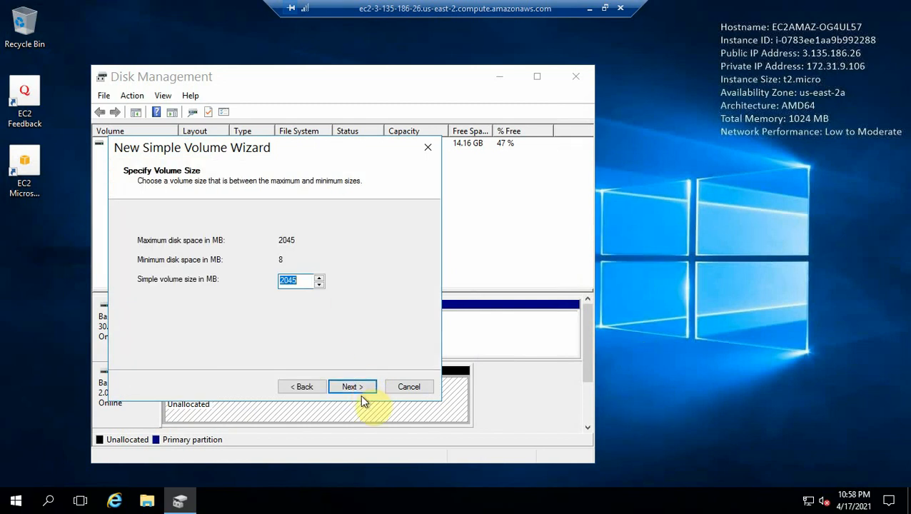
left_click(357, 385)
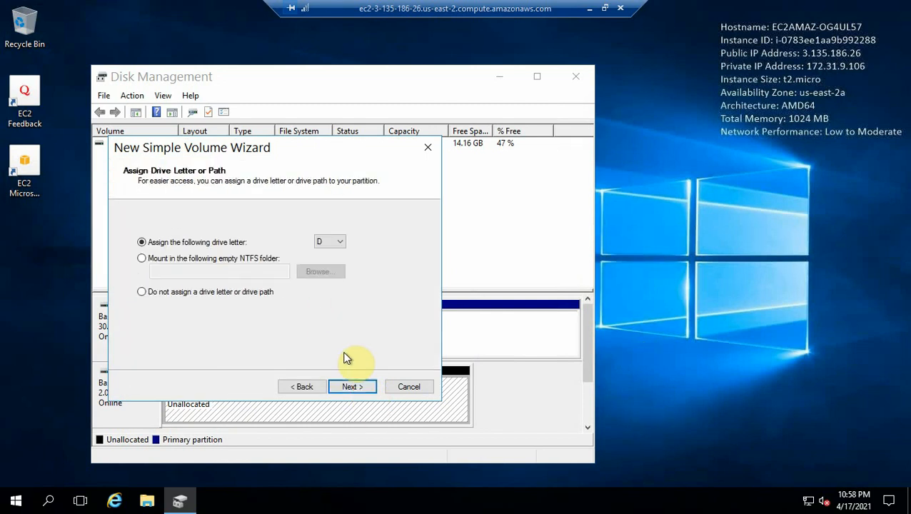
left_click(350, 386)
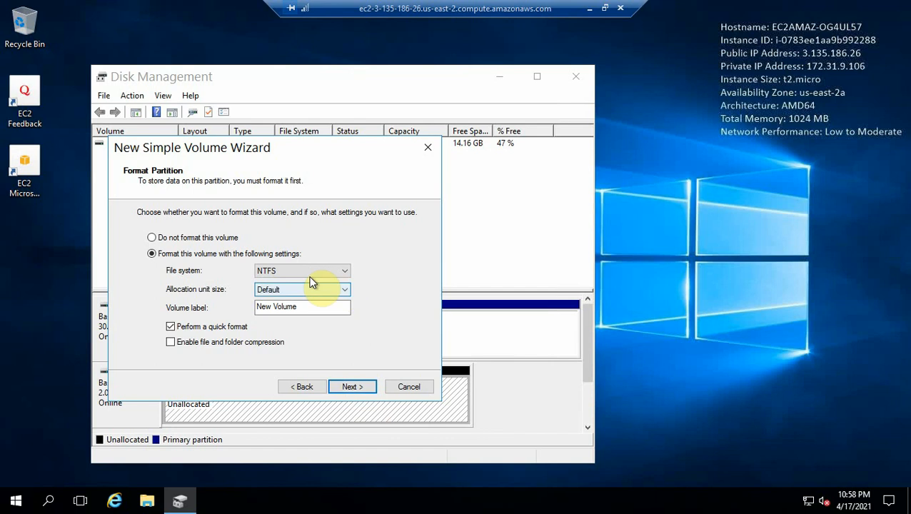
Choose a FAT32 quick format with the volume label ebs and finish creating the simple volume
left_click(324, 271)
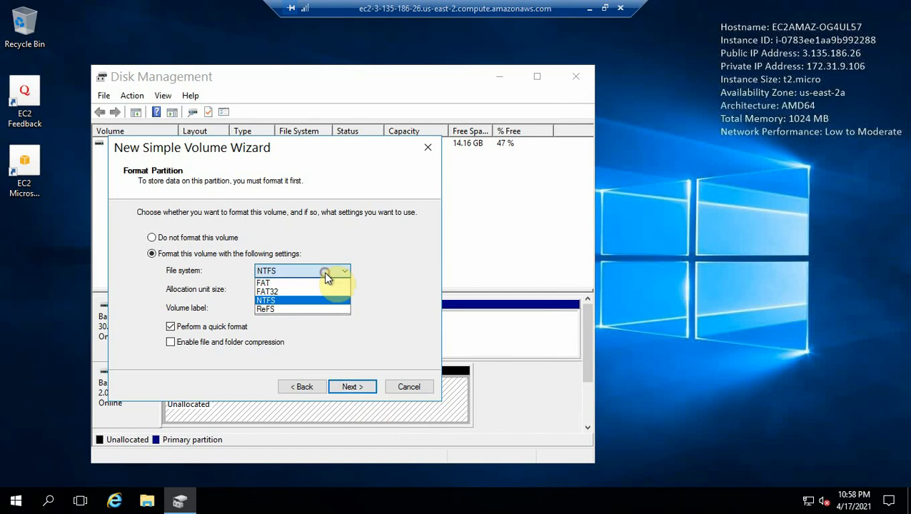
left_click(292, 292)
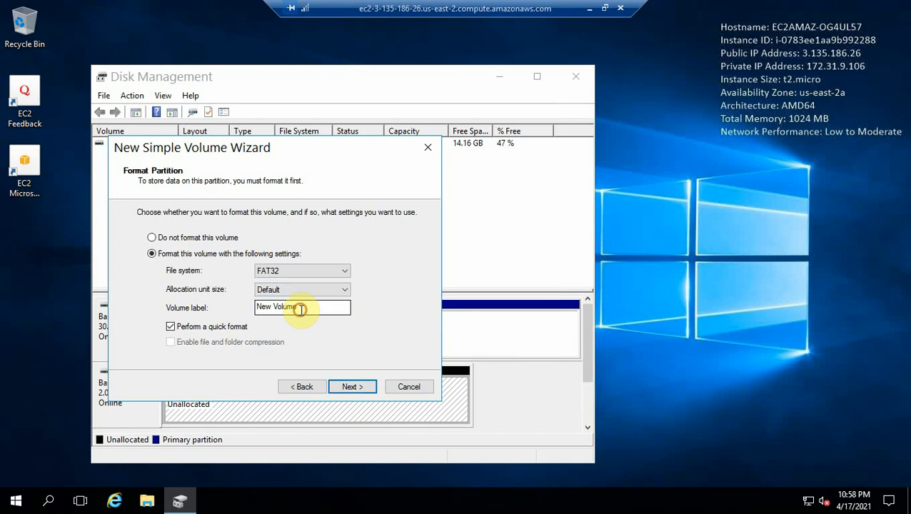
left_click_drag(300, 308, 248, 307)
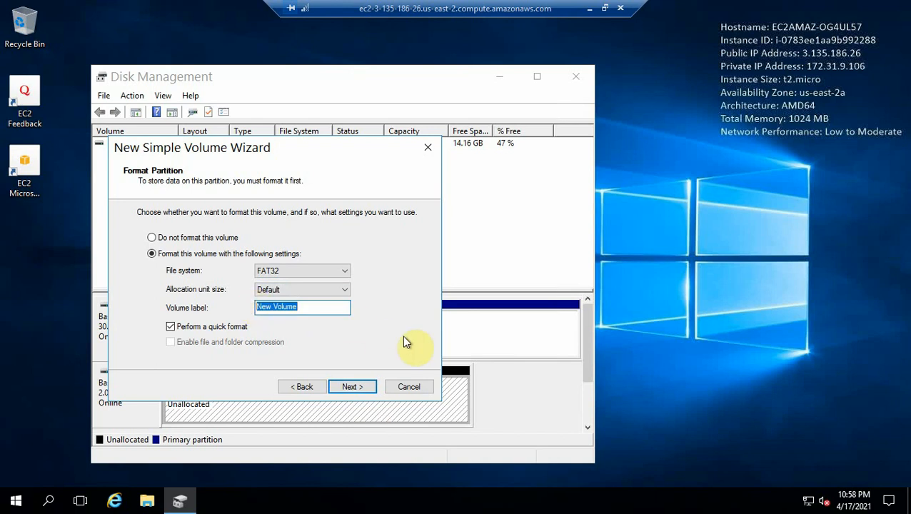
type("ebs")
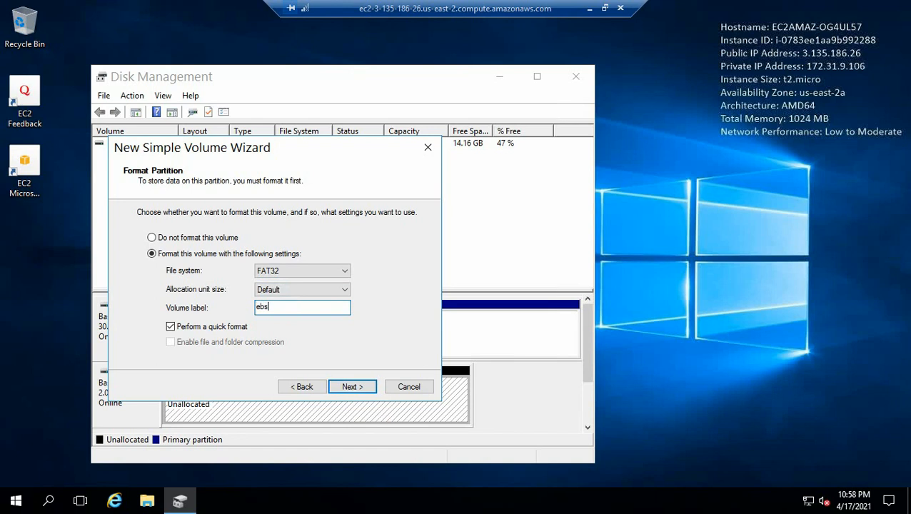
left_click(349, 387)
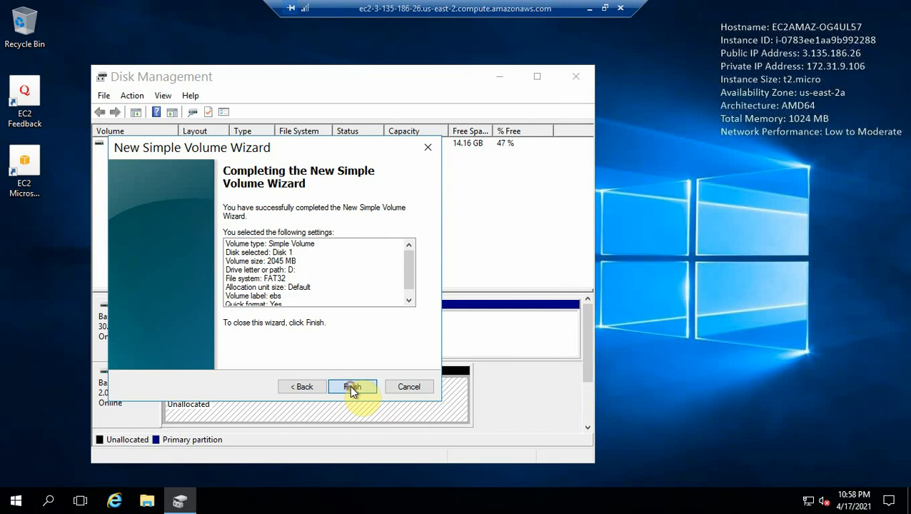
left_click(350, 387)
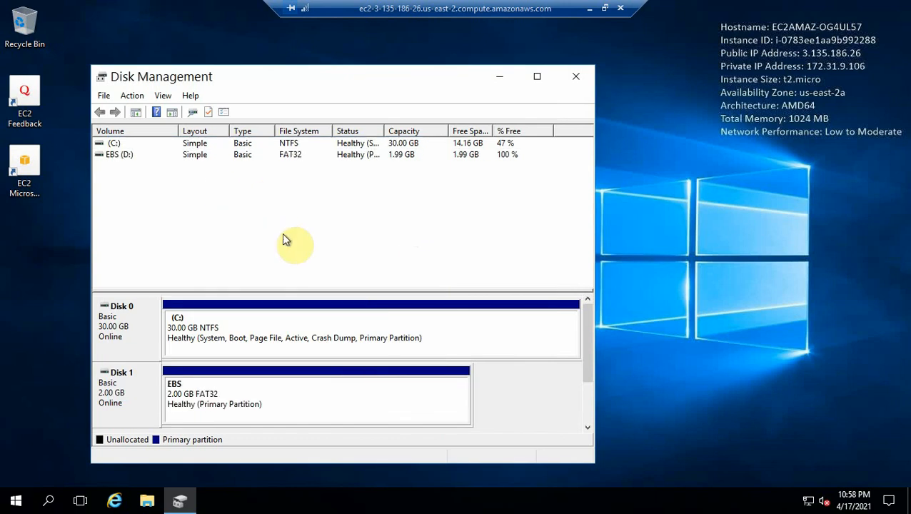
Select the EBS (D:) volume in Disk Management, and open that drive in File Explorer
left_click(122, 156)
left_click(146, 503)
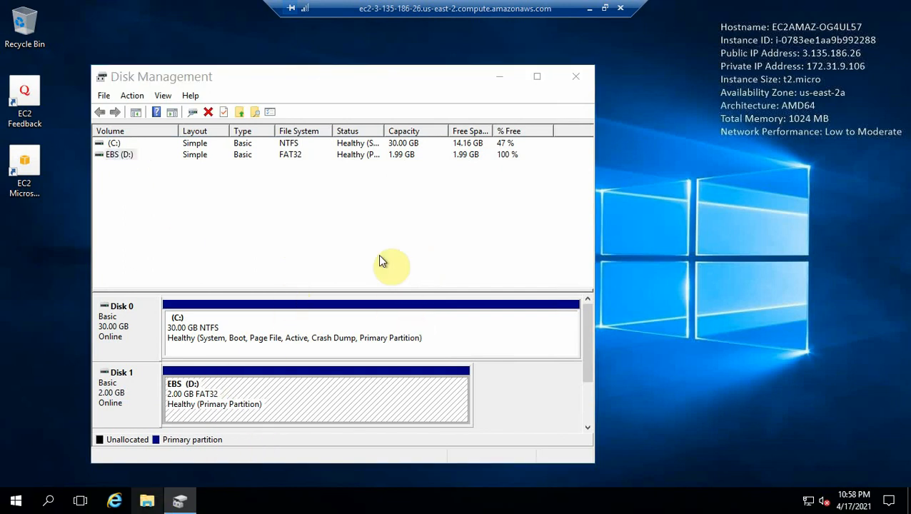
left_click(147, 501)
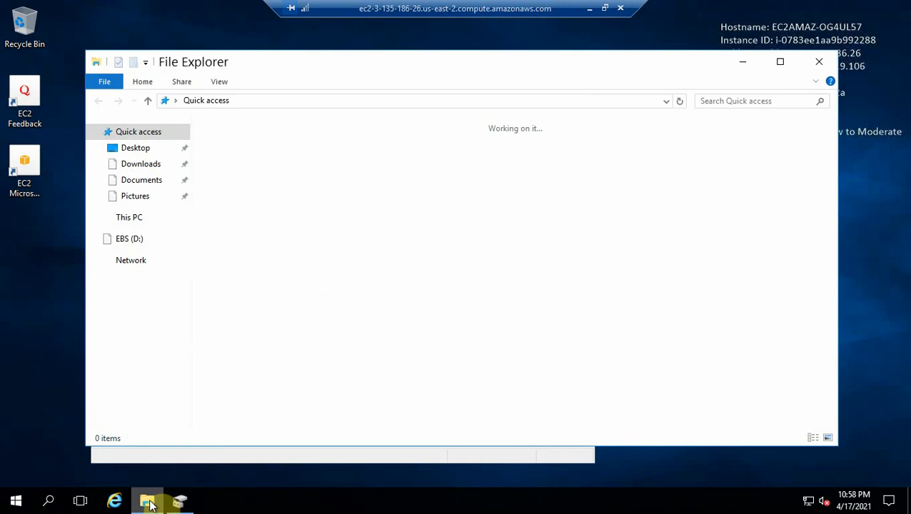
left_click(129, 240)
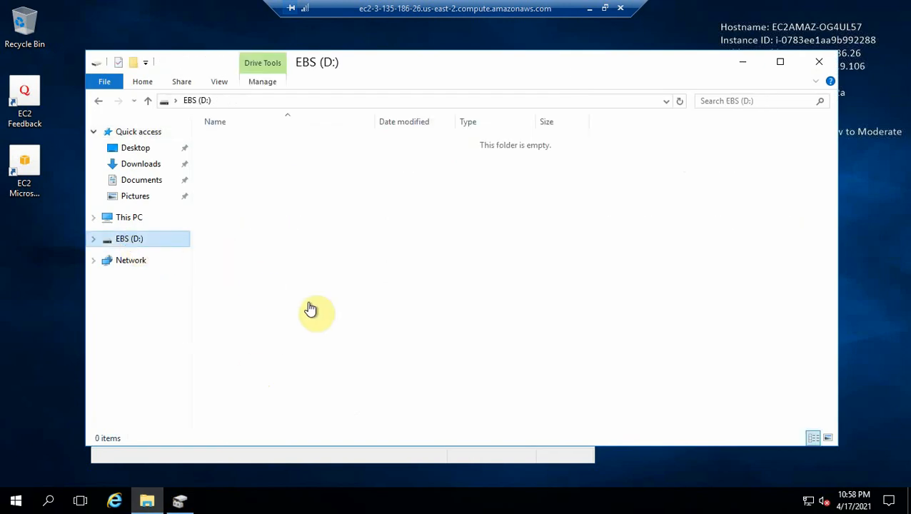
Create a new text document named testfile on the EBS (D:) drive
right_click(291, 204)
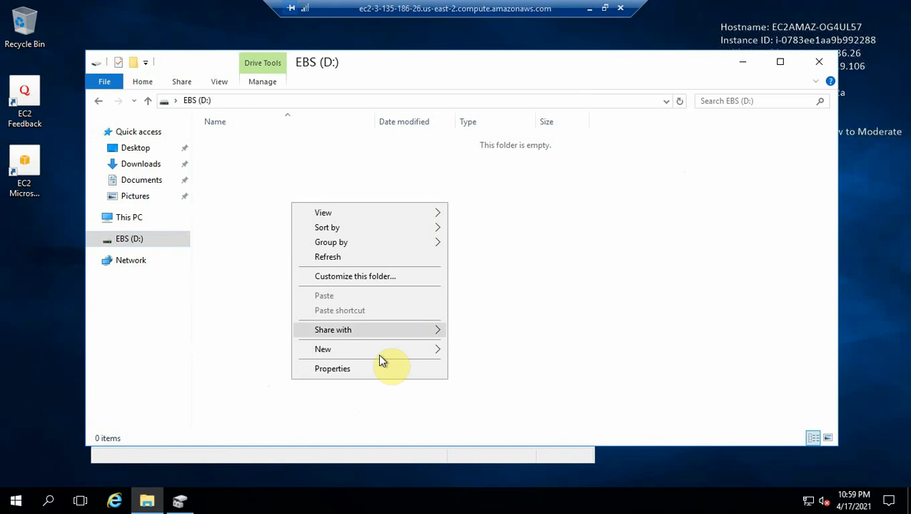
mouse_move(437, 353)
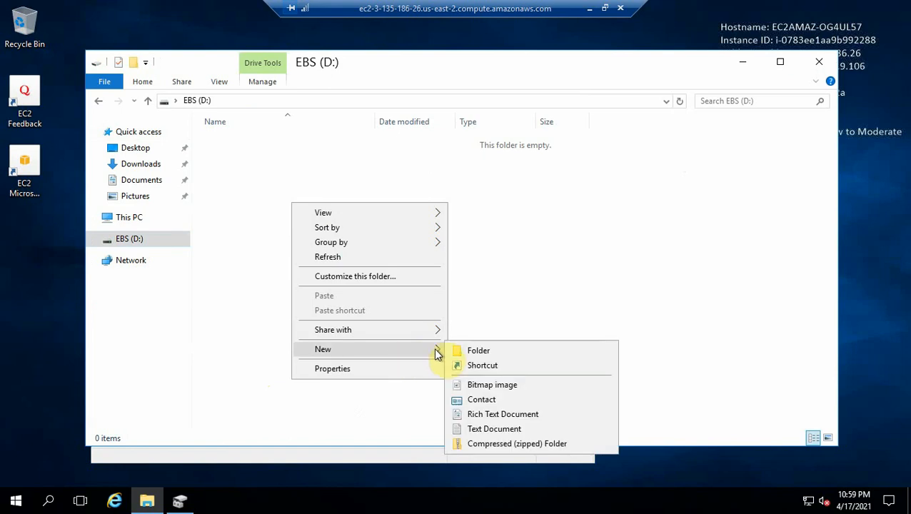
left_click(476, 430)
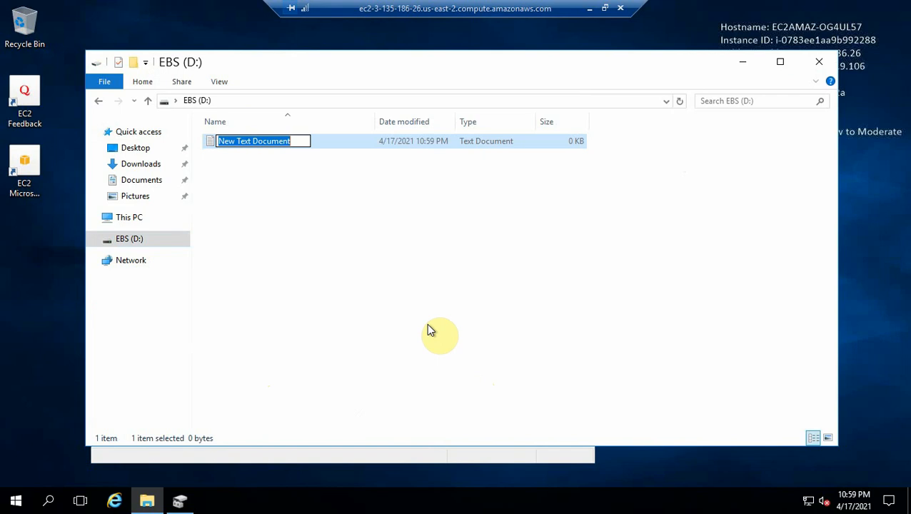
type("testfile")
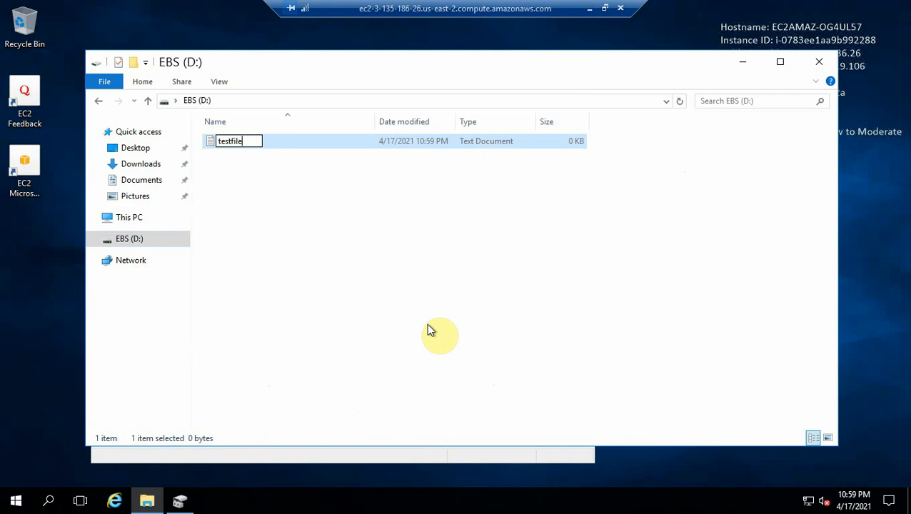
key("Return")
Open testfile in Notepad, enter "hello EBS", then save and close the file
key("Return")
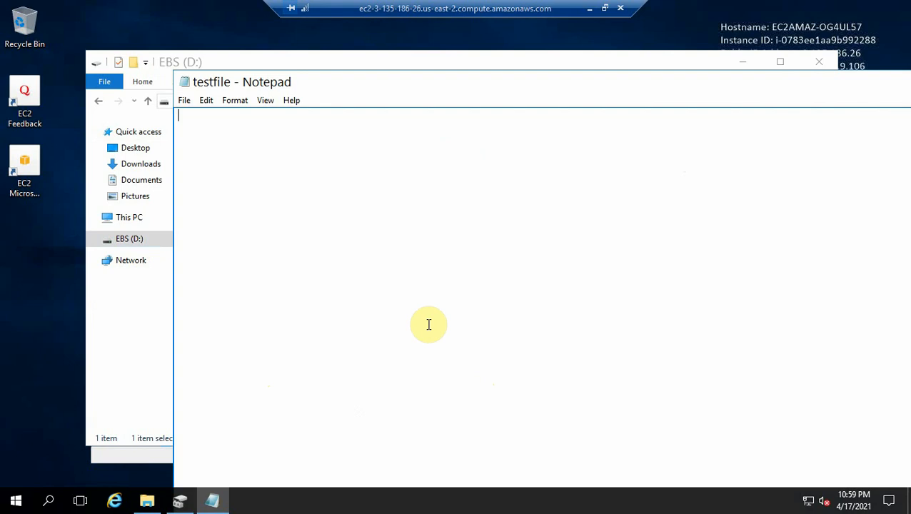
type("hello EBS")
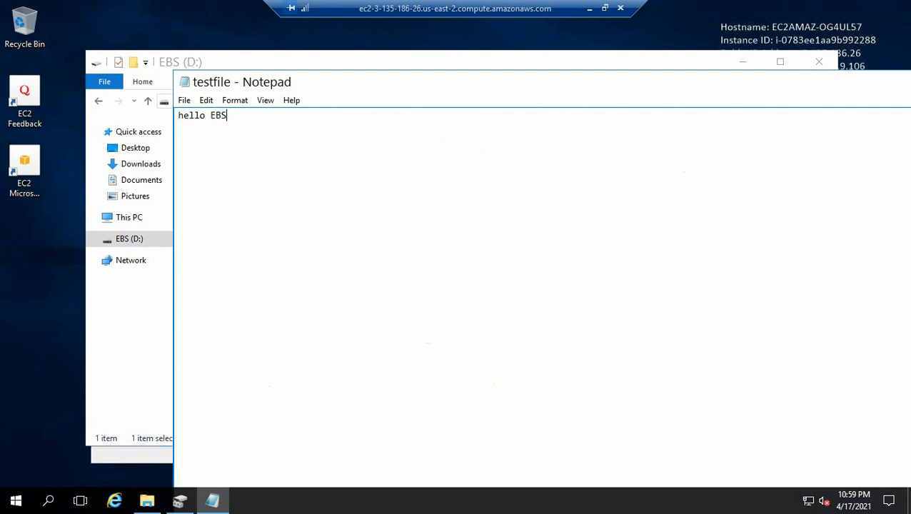
left_click(184, 101)
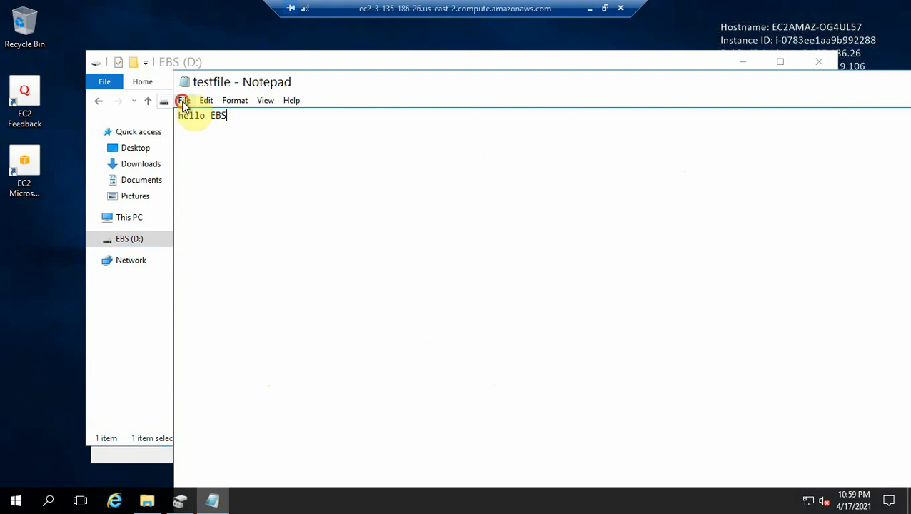
left_click(208, 146)
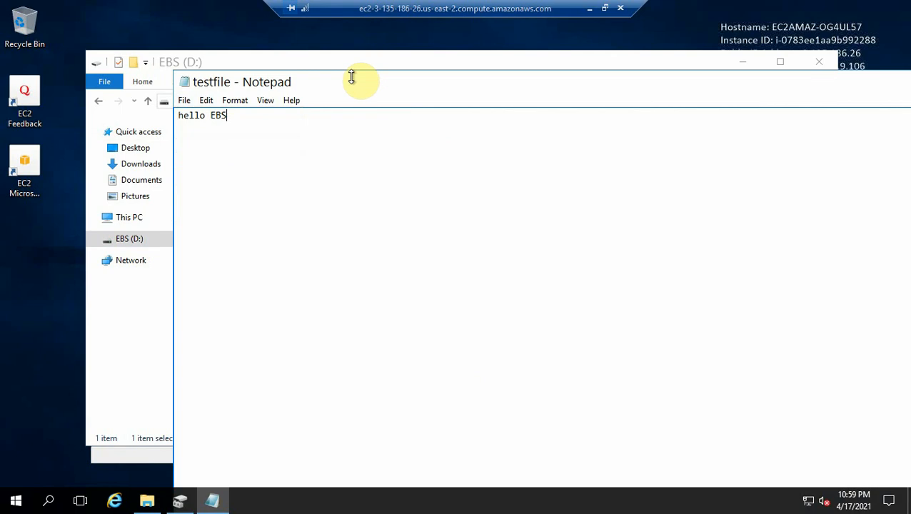
double_click(254, 63)
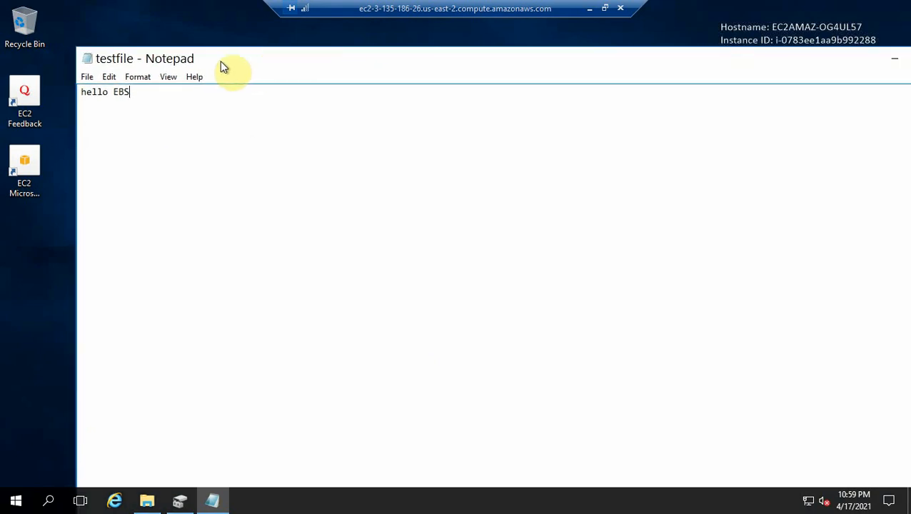
left_click(87, 78)
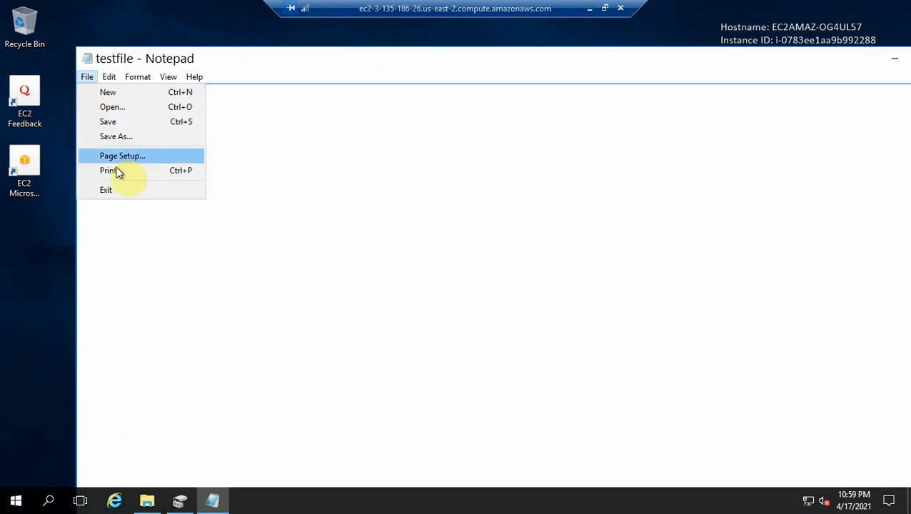
left_click(107, 190)
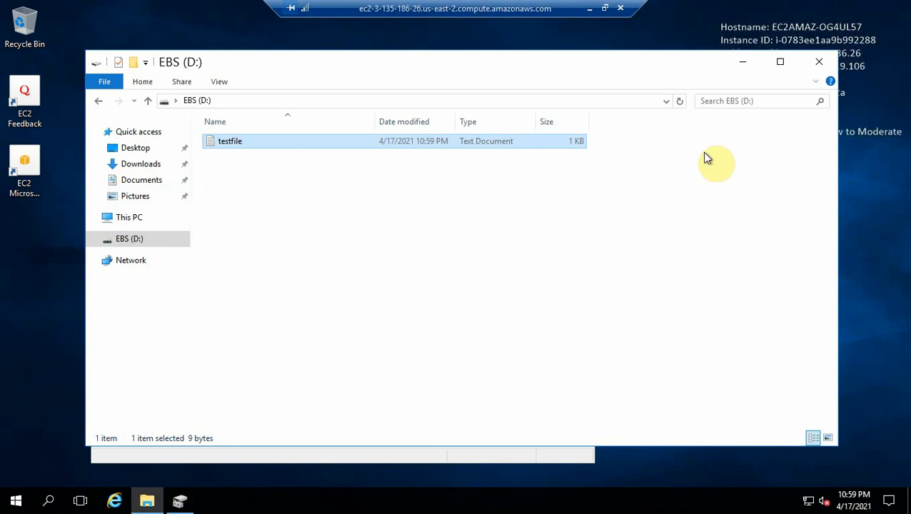
Close the D: drive's File Explorer window and take Disk 1 offline in Disk Management
left_click(819, 62)
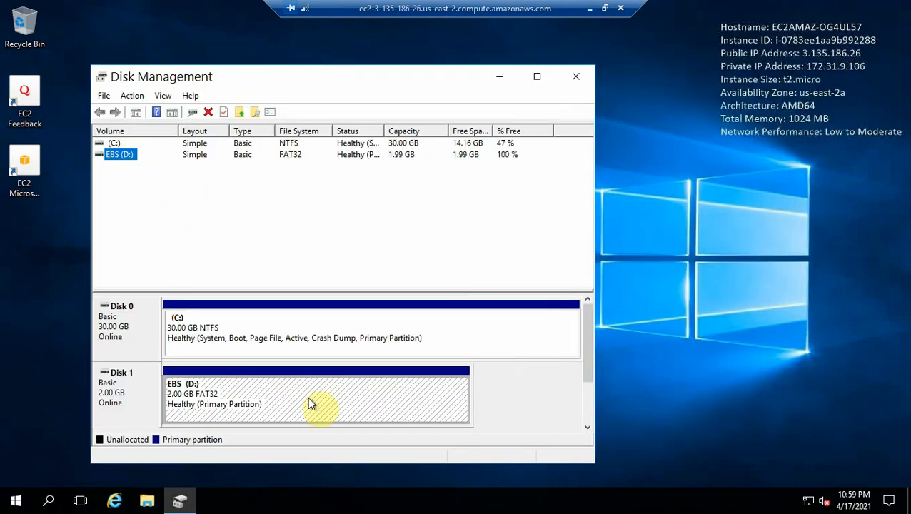
right_click(120, 404)
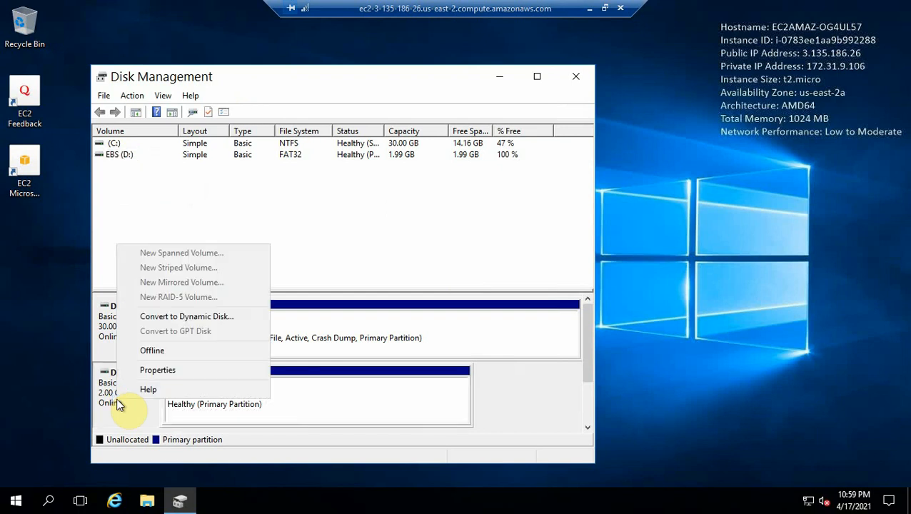
left_click(164, 349)
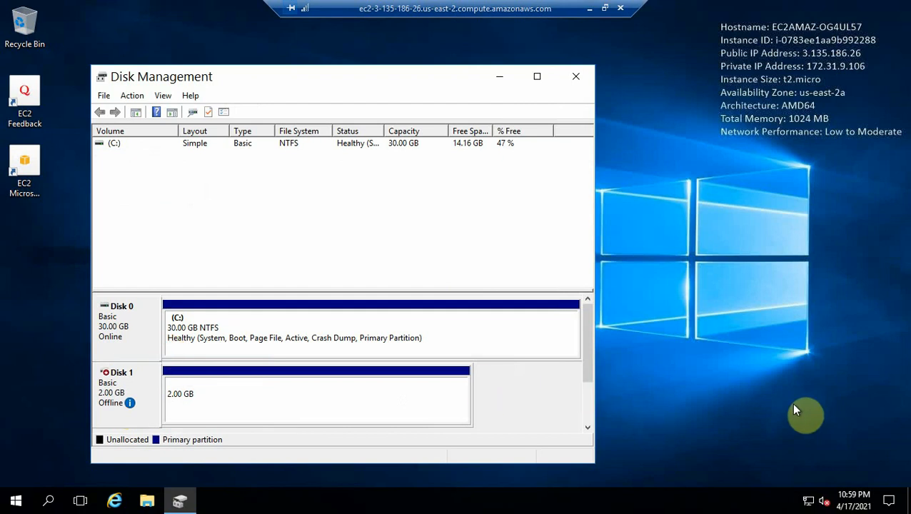
Switch to the AWS console in the browser, detach the 2 GiB volume from the Windows Server instance and check its state
left_click(590, 16)
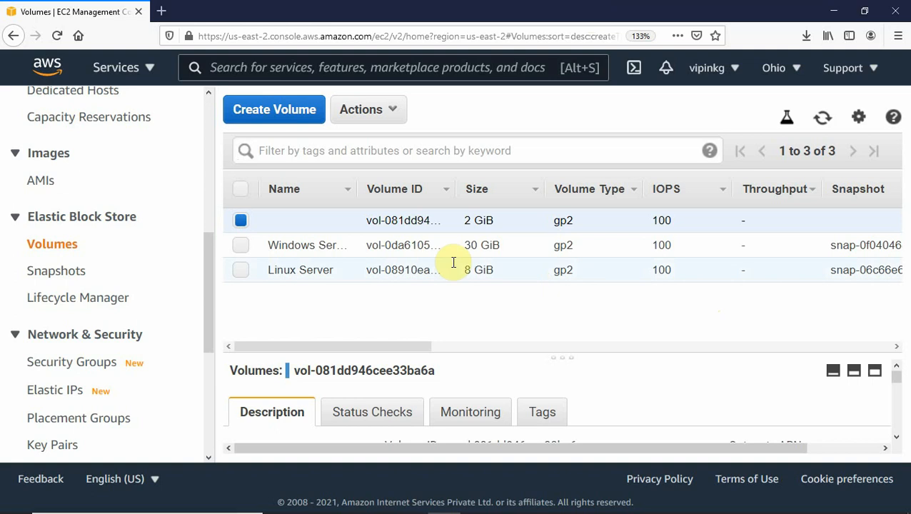
left_click_drag(394, 345, 303, 351)
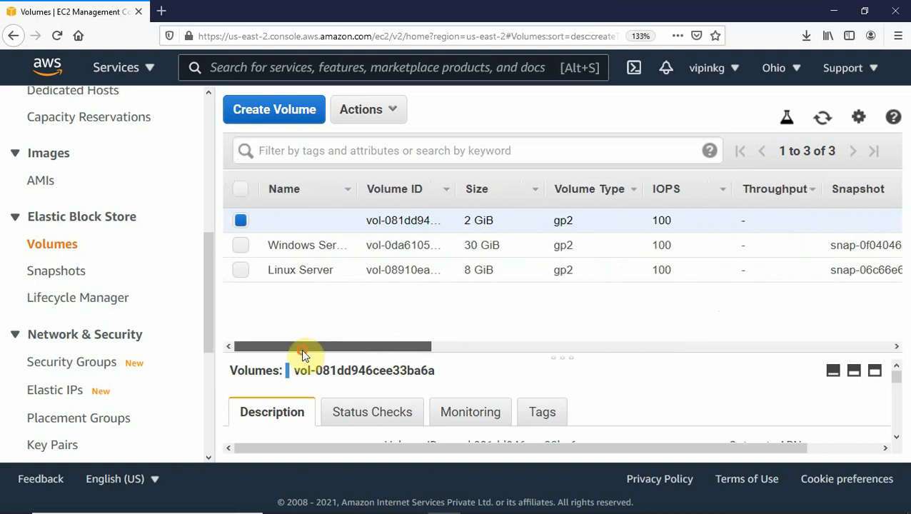
left_click(391, 110)
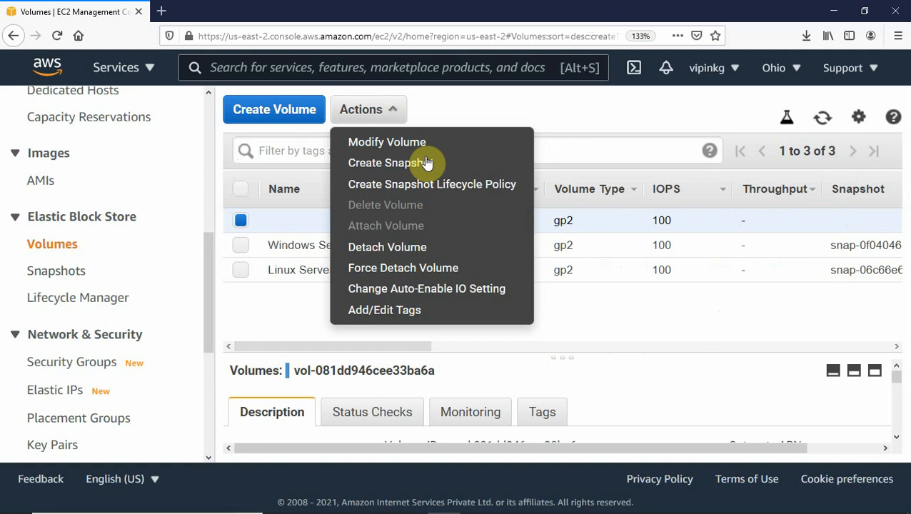
left_click(398, 251)
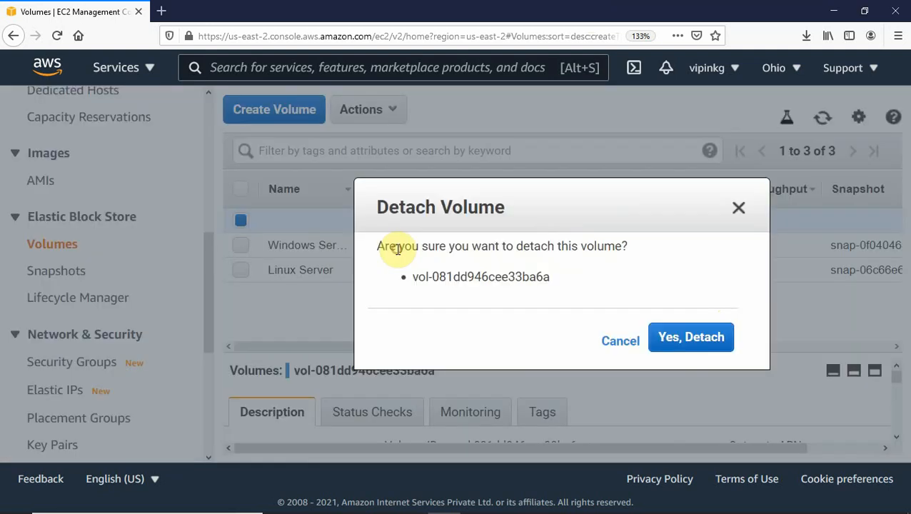
left_click(675, 341)
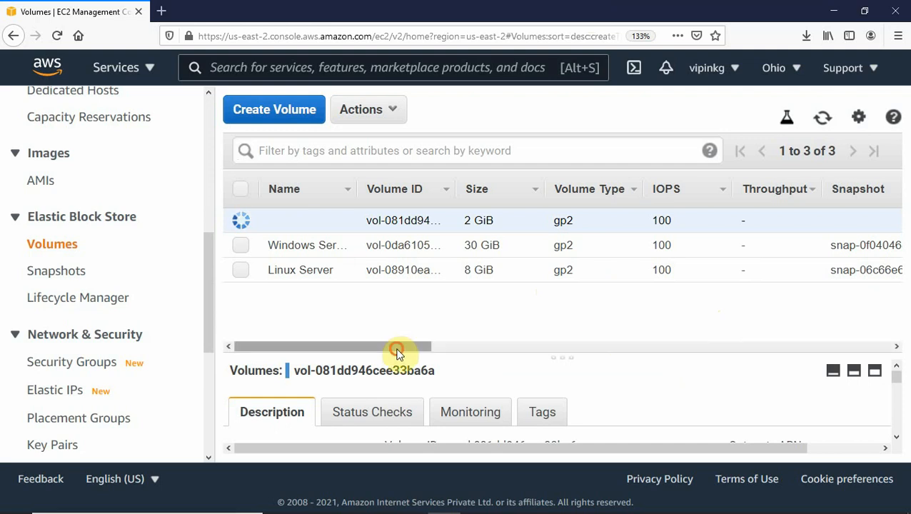
left_click_drag(398, 347, 324, 346)
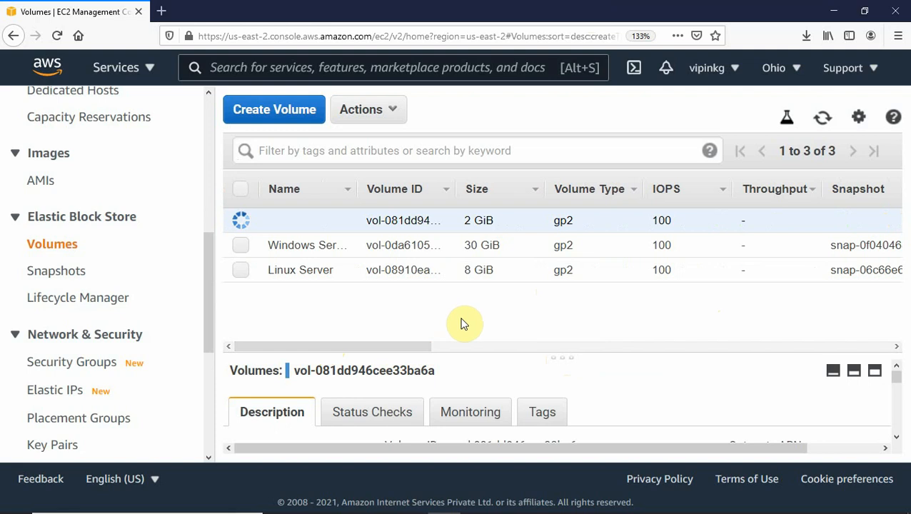
mouse_move(571, 508)
left_click_drag(431, 350, 403, 337)
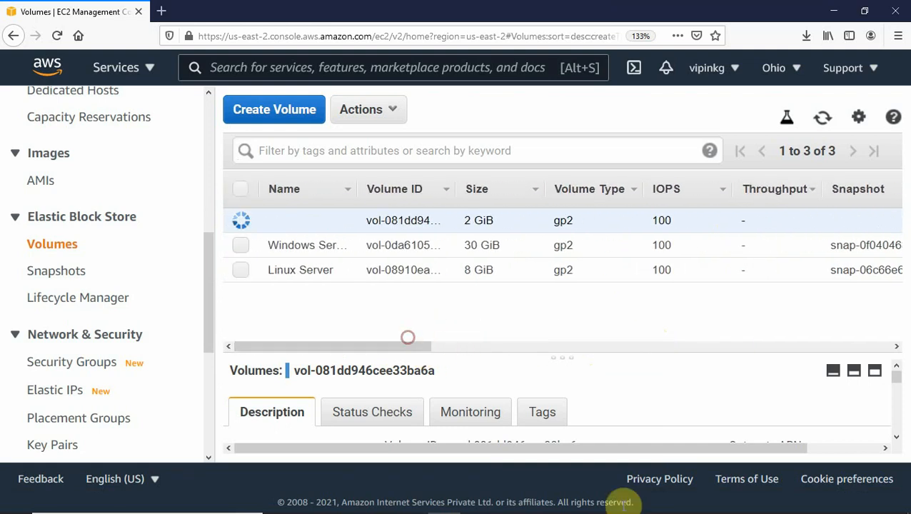
Switch to the Linux server's PuTTY session, clear the terminal and change to the root home directory with cd
mouse_move(539, 502)
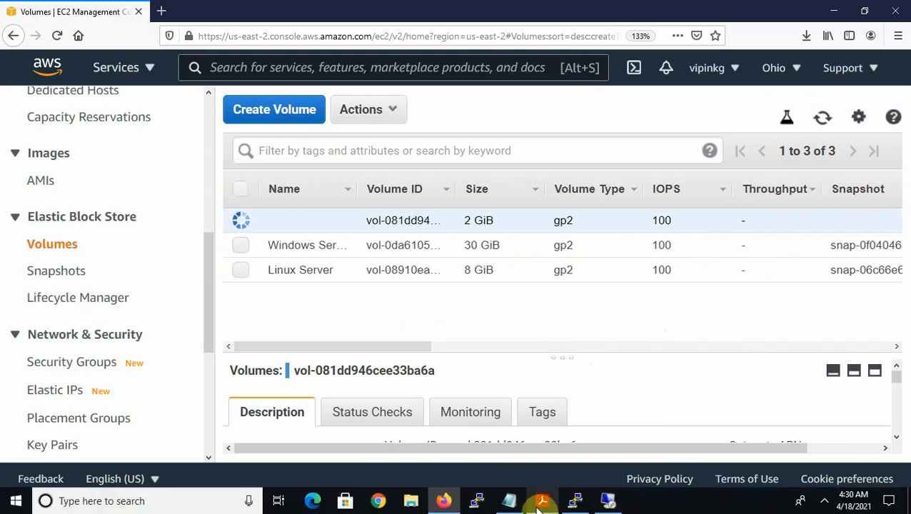
left_click(580, 501)
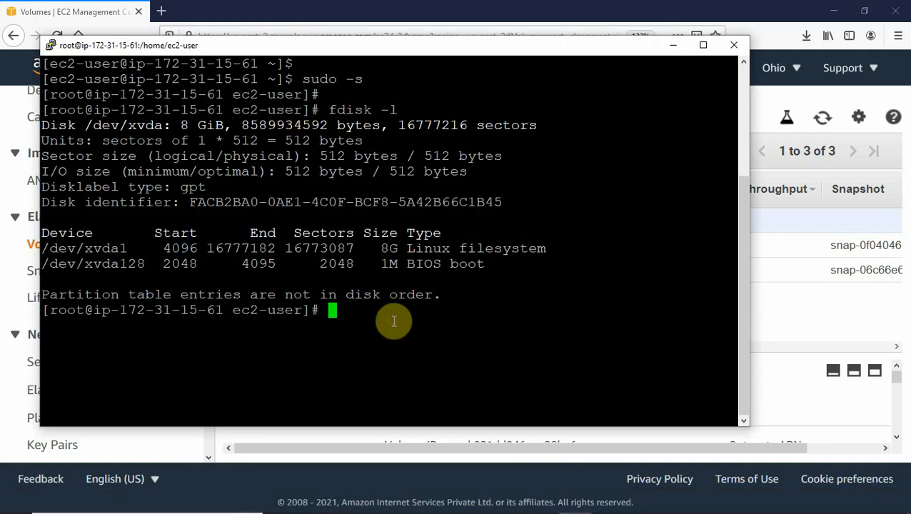
key("ctrl+l")
key("Return")
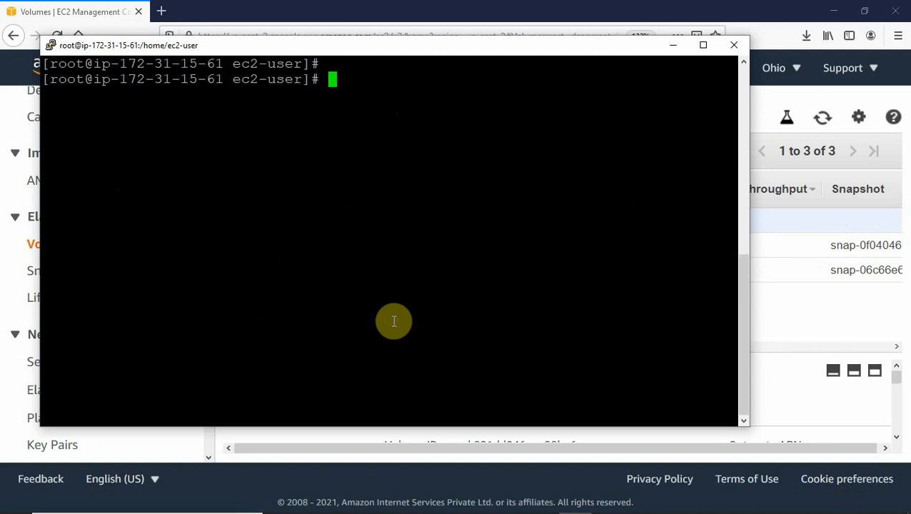
type("cd")
key("Return")
key("Return")
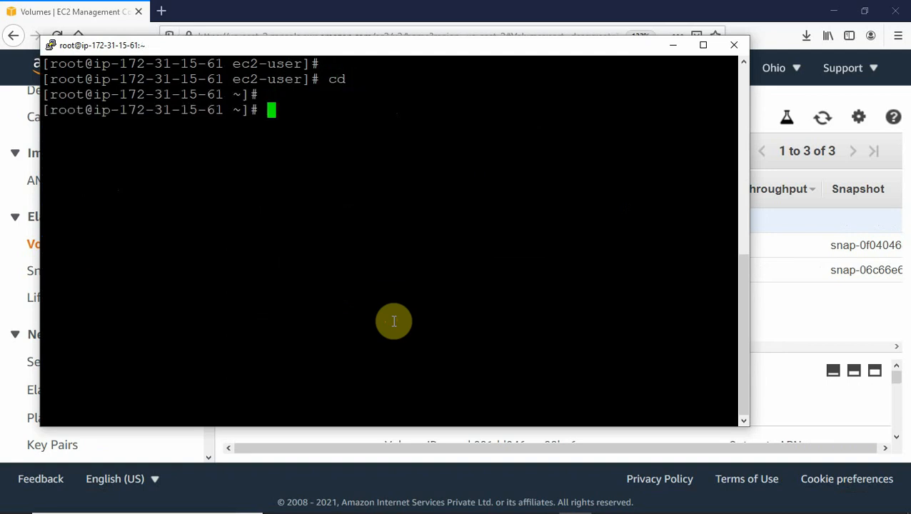
List the Linux server's disks with fdisk -l and examine the /dev/xvda entry
type("fdisk -l")
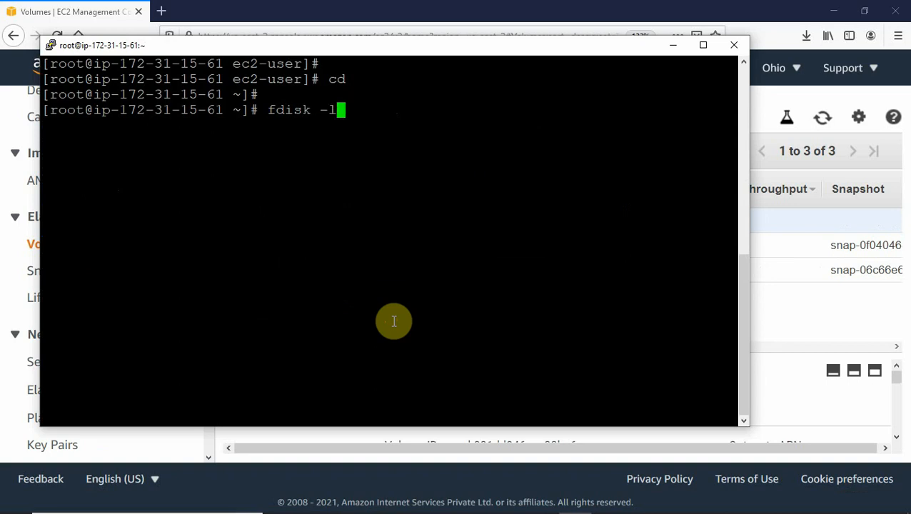
key("Return")
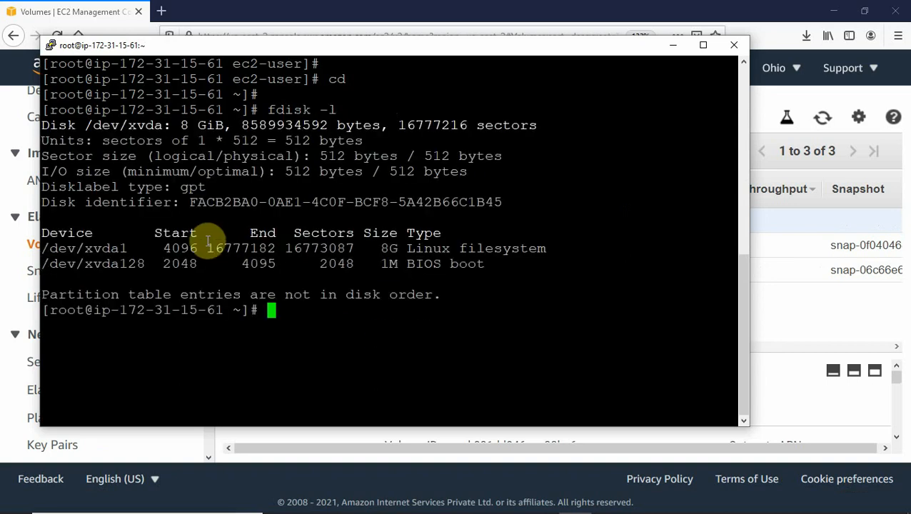
left_click_drag(227, 124, 95, 125)
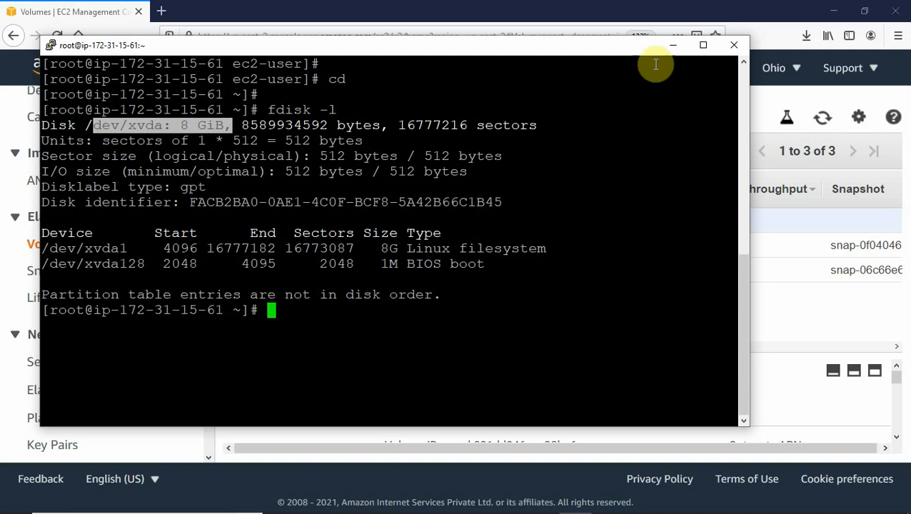
Return to the AWS console, attach the 2 GiB volume to the Linux Server instance as /dev/sdf and check its state
left_click(669, 48)
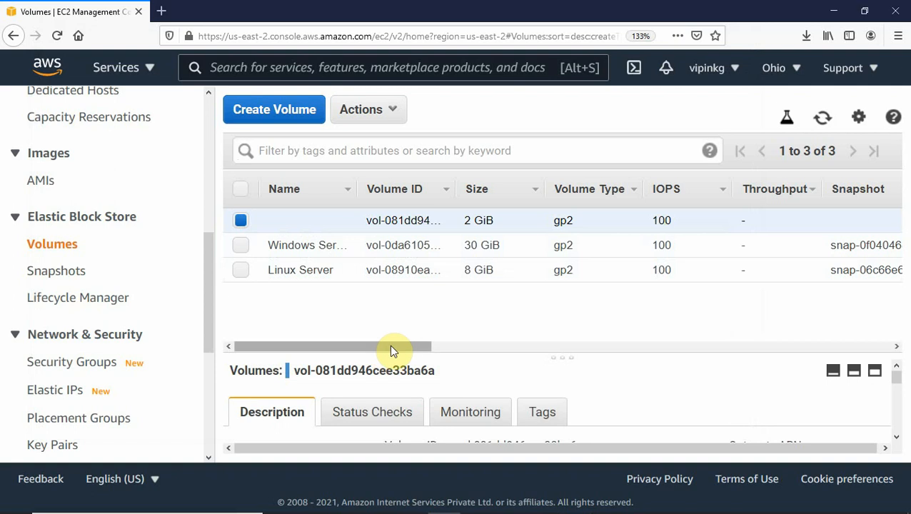
left_click_drag(392, 346, 230, 350)
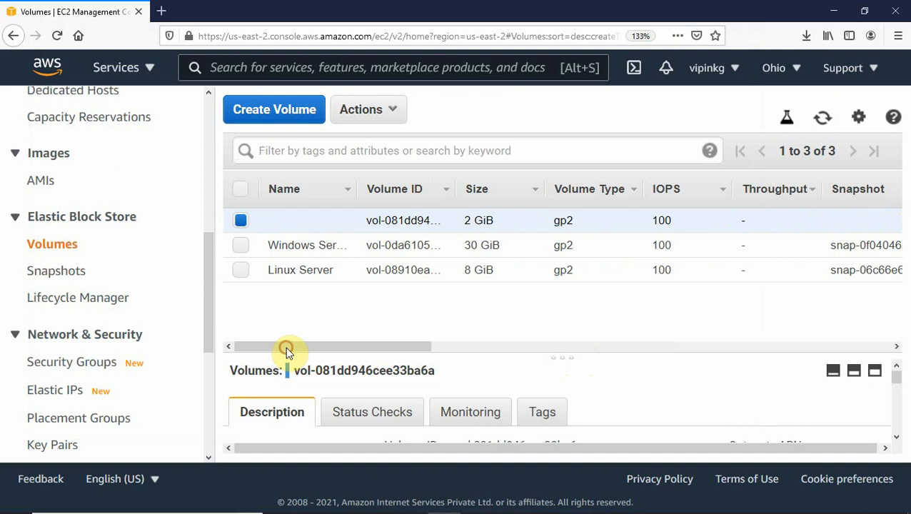
left_click(392, 112)
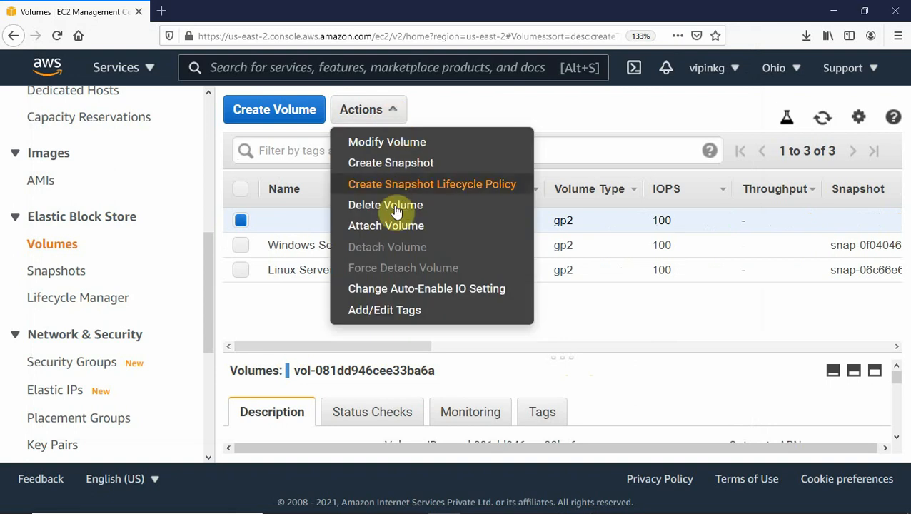
left_click(383, 227)
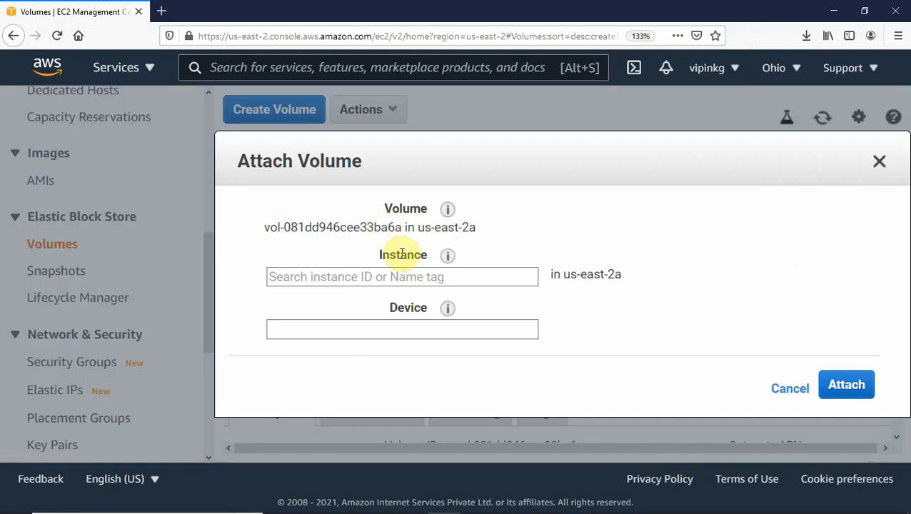
left_click(394, 276)
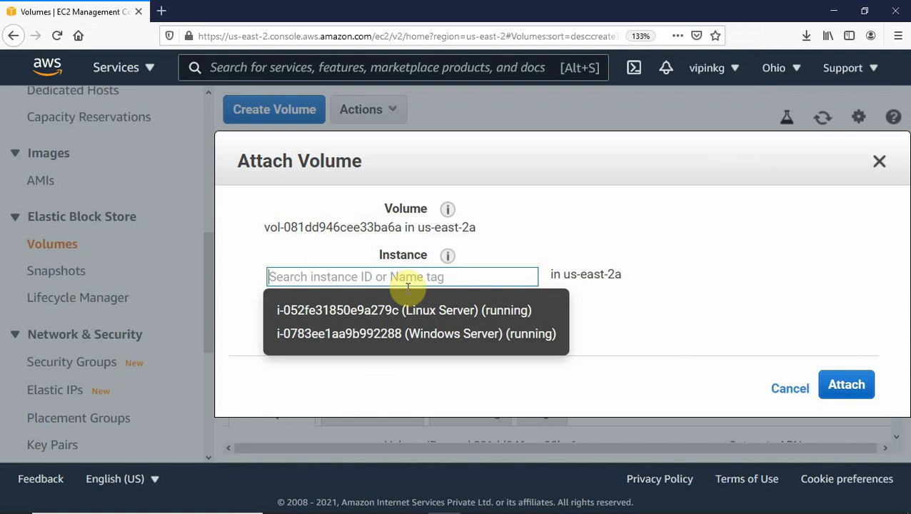
left_click(412, 310)
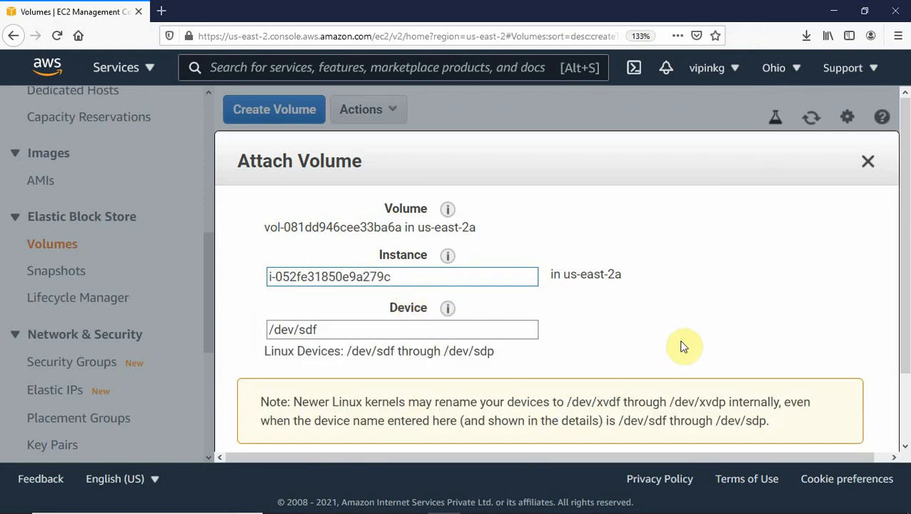
left_click_drag(907, 327, 897, 416)
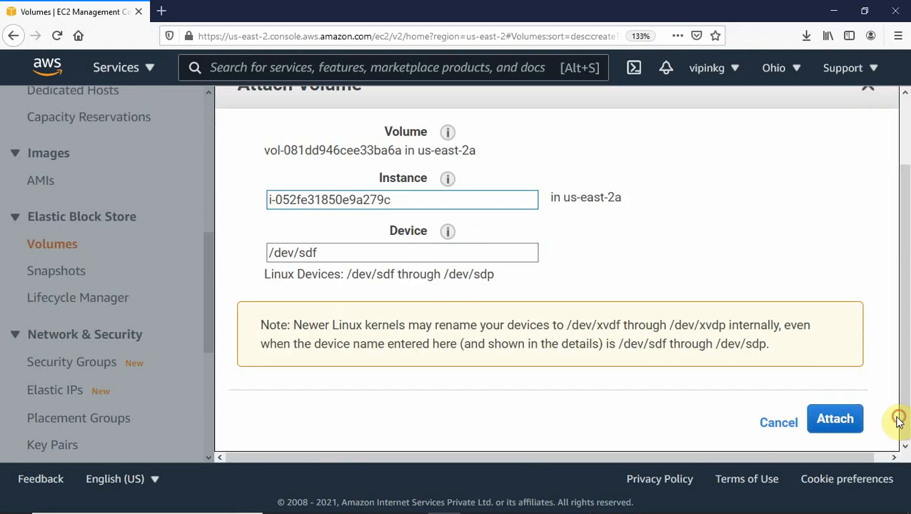
left_click(829, 419)
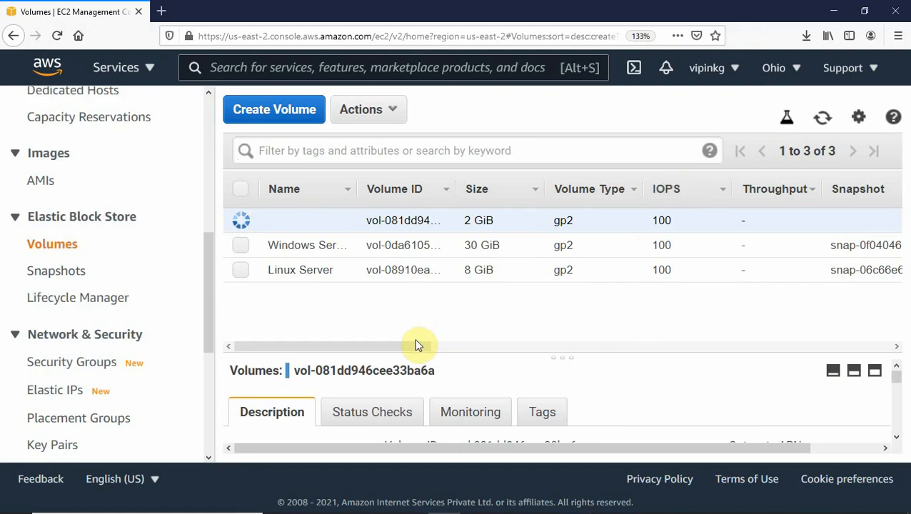
left_click_drag(412, 346, 604, 370)
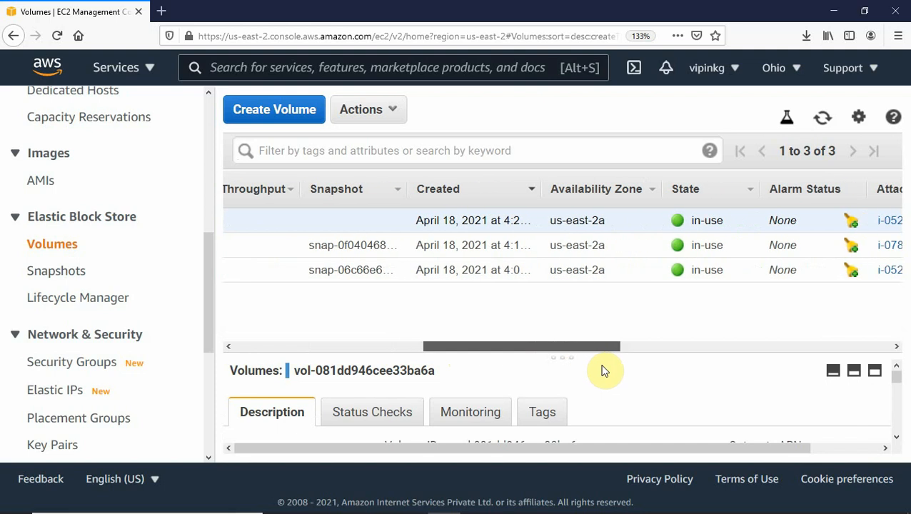
left_click(322, 343)
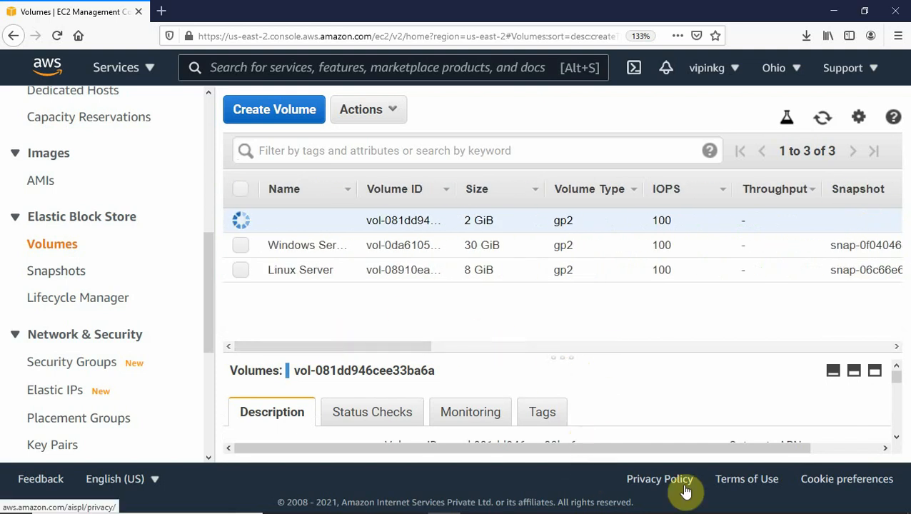
Switch back to the PuTTY session, maximize its window and run fdisk -l again
key("alt+Tab")
key("Tab")
key("Tab")
key("Tab")
key("Tab")
key("Tab")
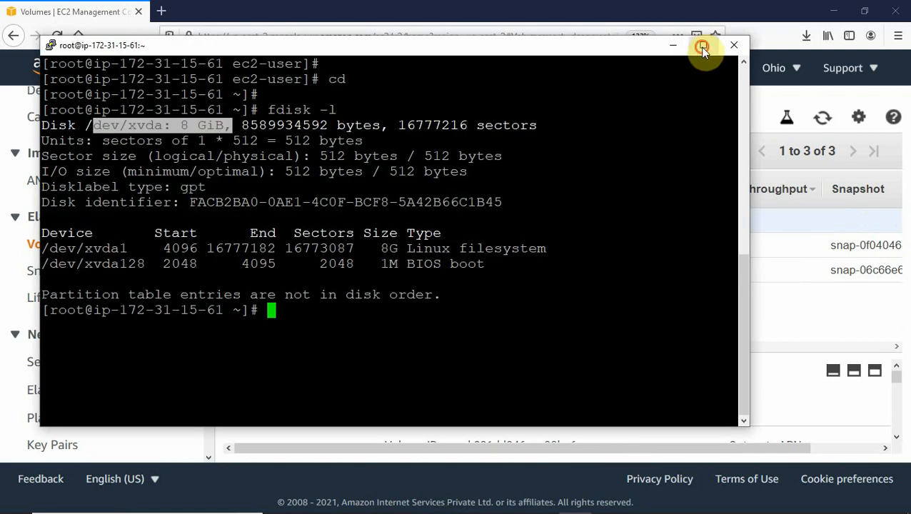
left_click(706, 44)
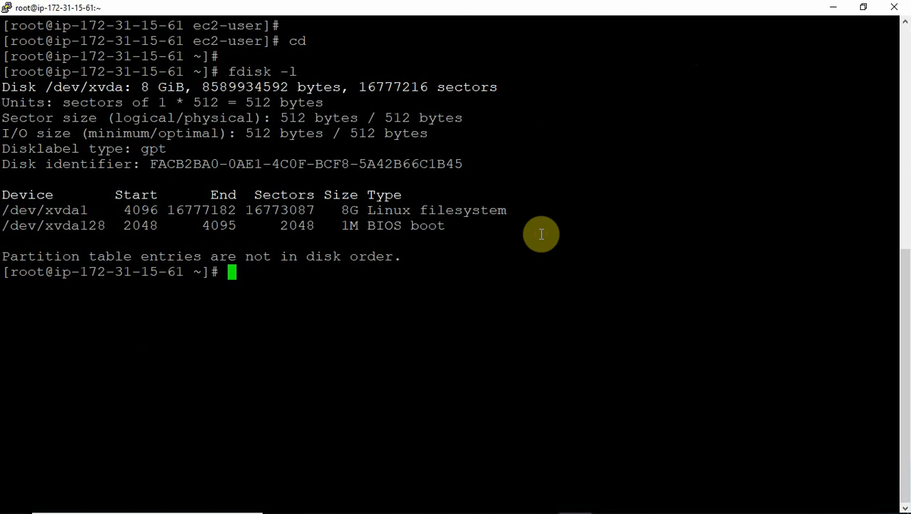
key("Up")
key("Return")
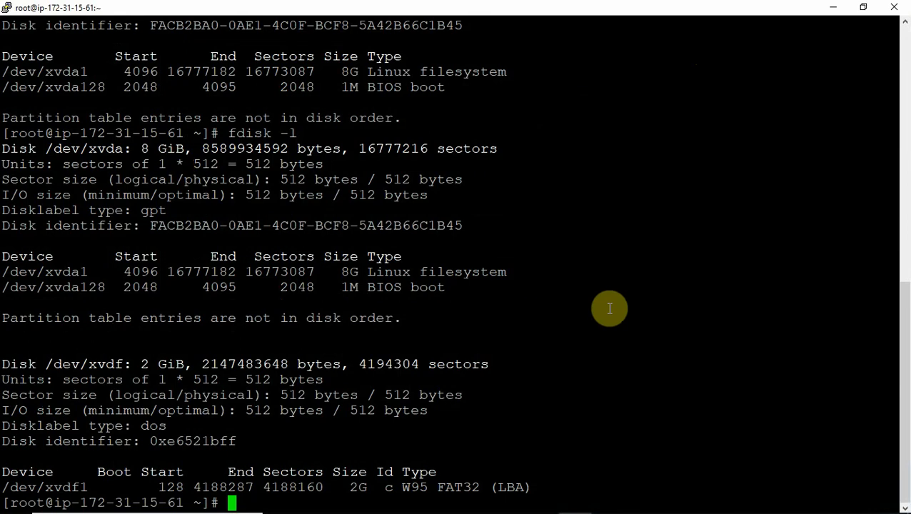
Clear the terminal, rerun fdisk -l, and examine the /dev/xvda, /dev/xvdf and /dev/xvdf1 entries
key("ctrl+l")
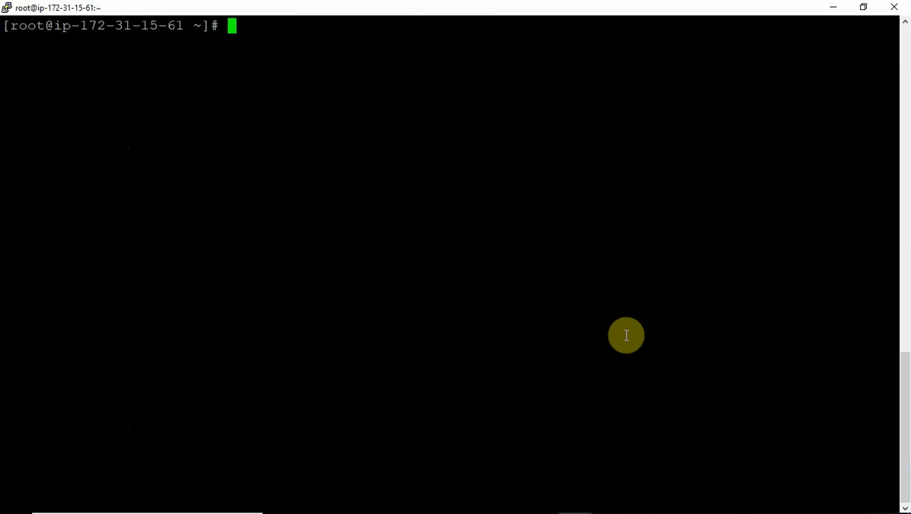
type("fdisk -l")
key("Return")
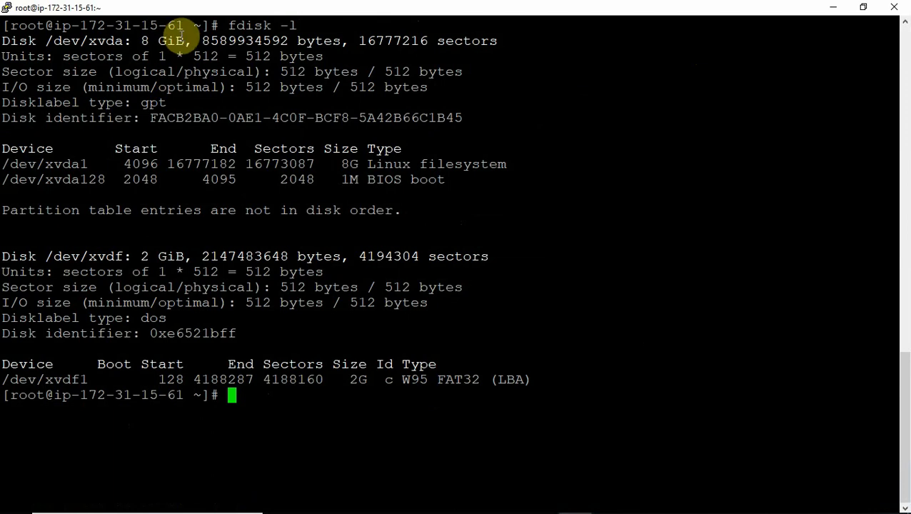
left_click_drag(183, 41, 53, 41)
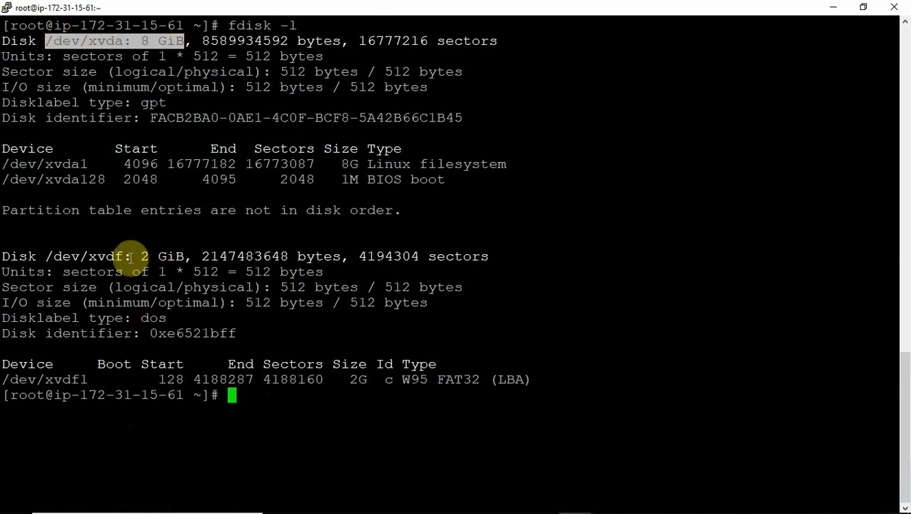
left_click_drag(183, 255, 46, 254)
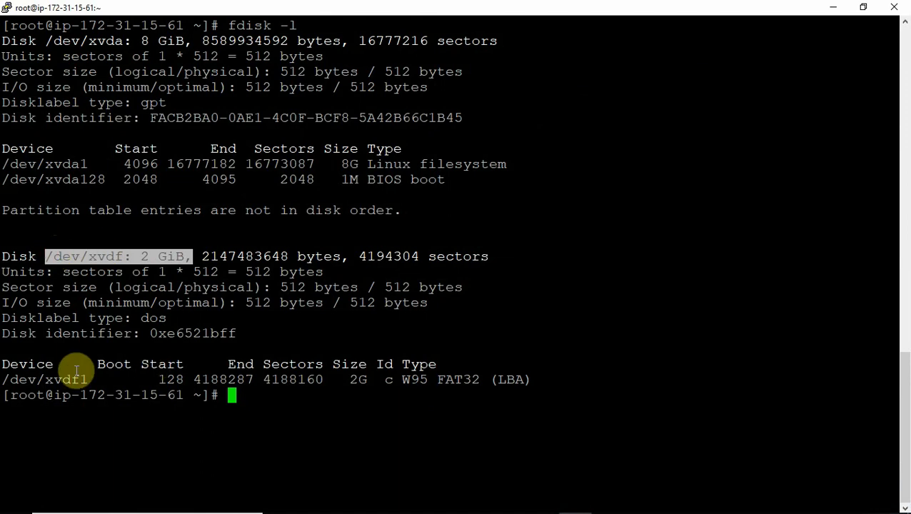
left_click_drag(90, 381, 3, 379)
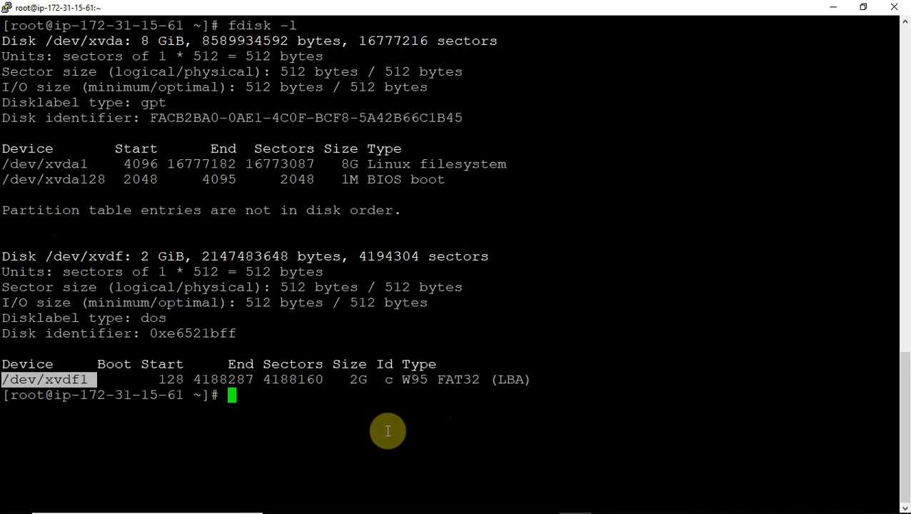
Mount the /dev/xvdf1 partition at /media on the Linux server
key("Return")
type("mo")
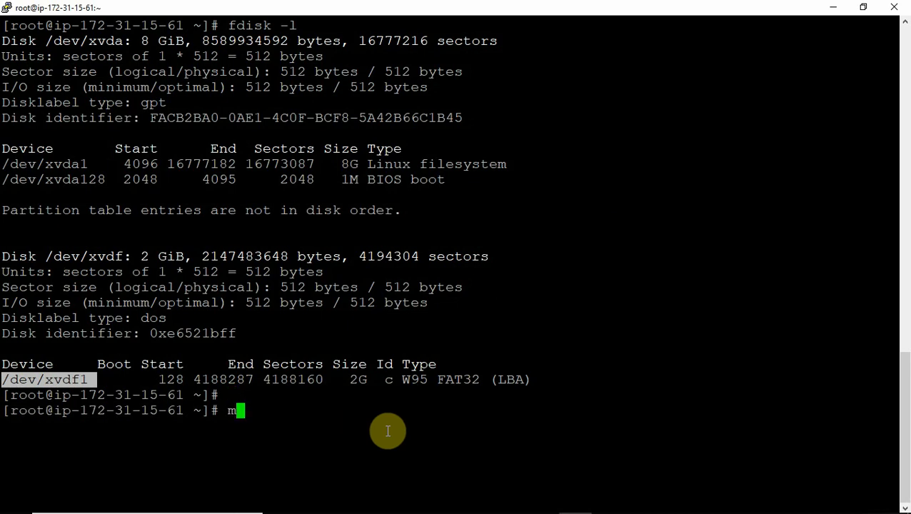
type("unt ")
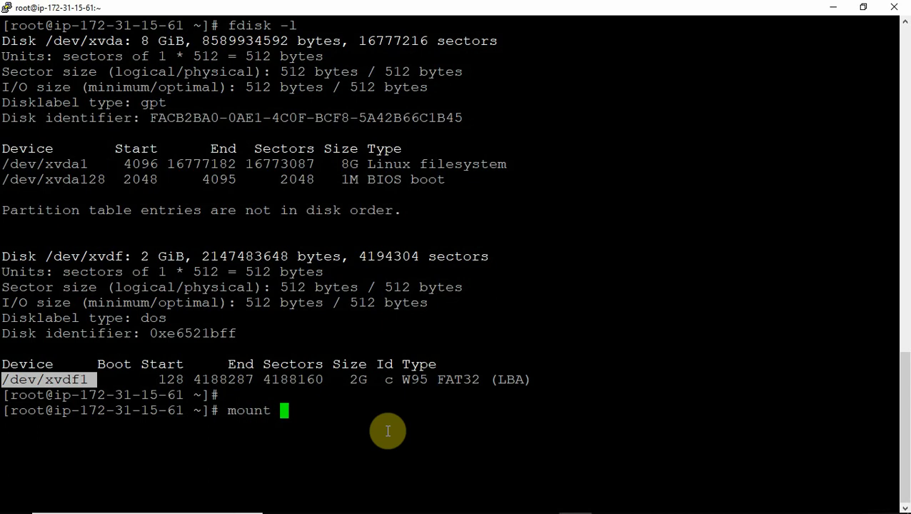
type("/dev")
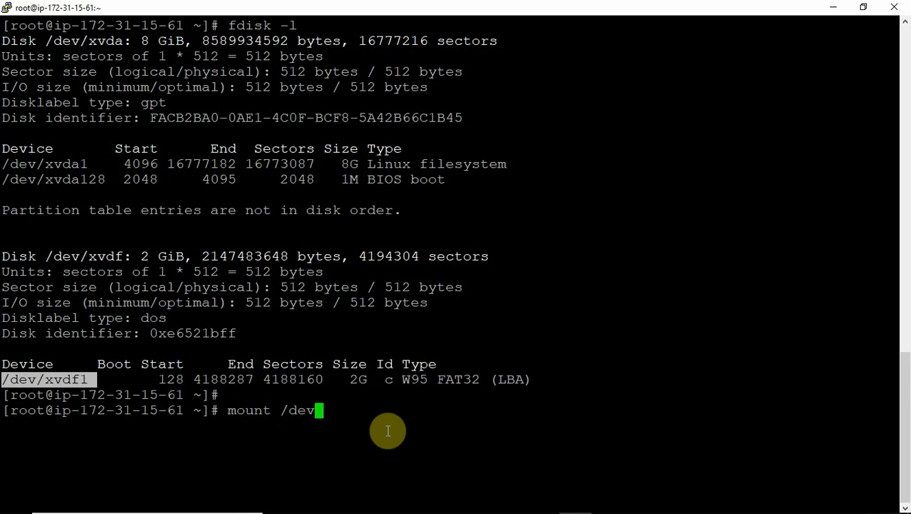
type("/xv")
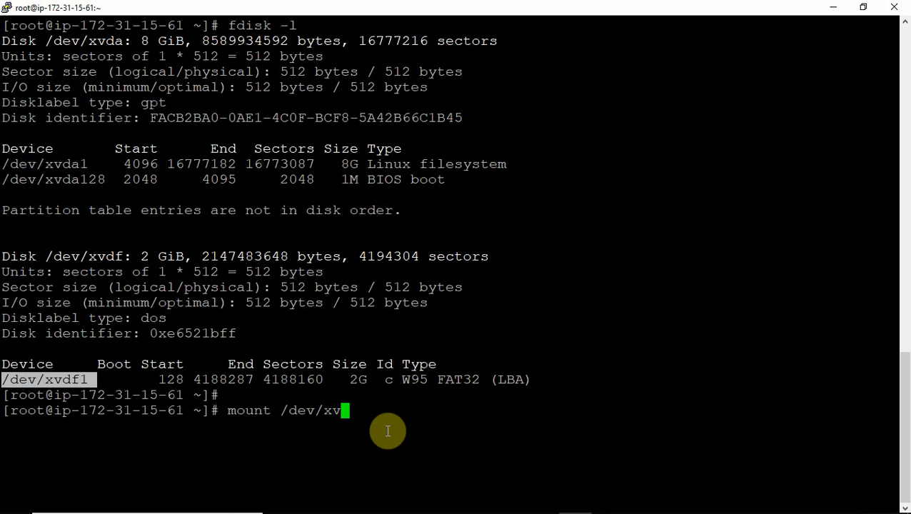
type("df1")
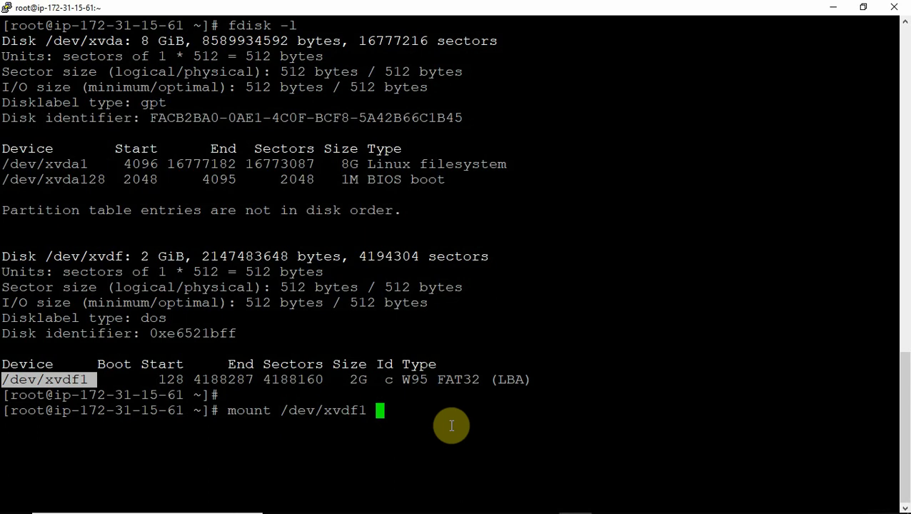
type(" /me")
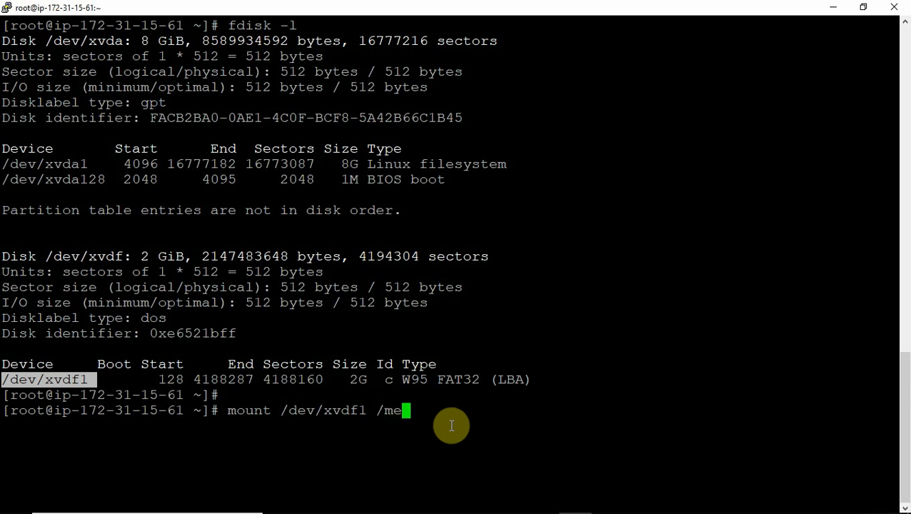
type("dia")
key("Return")
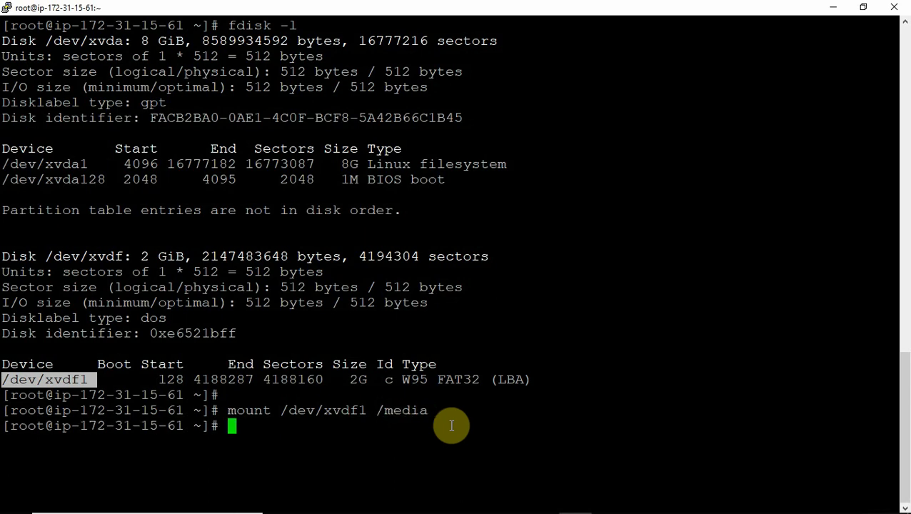
key("Return")
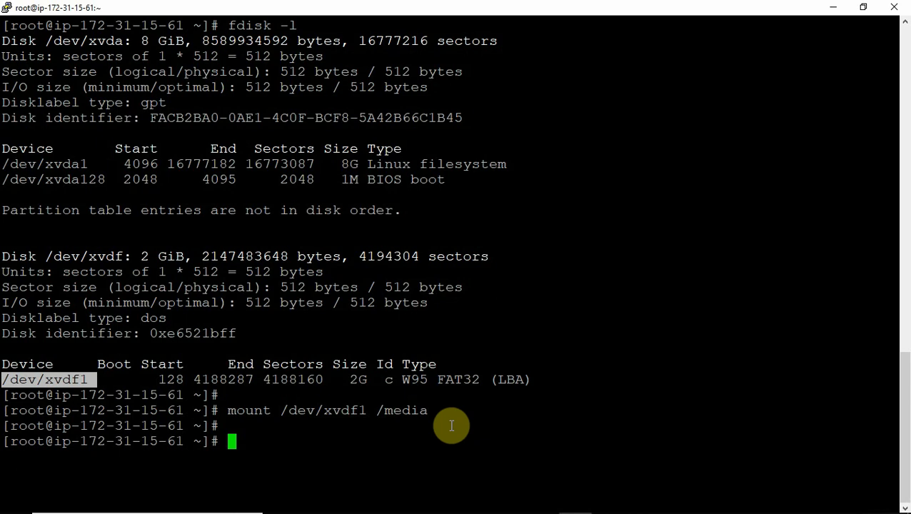
Check the mounted filesystems with df -h and clear the terminal
type("df -h")
key("Return")
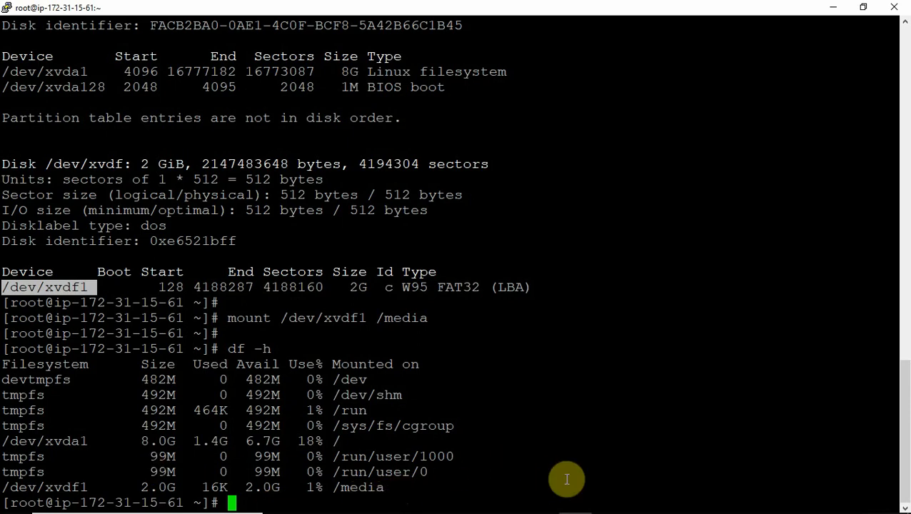
key("ctrl+l")
key("Return")
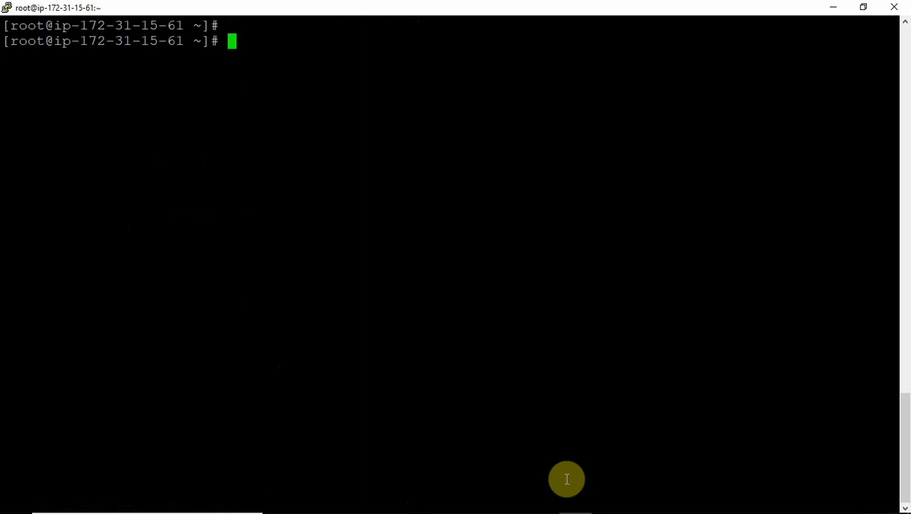
Change to the /media directory and list its contents with ls
type("cd /media")
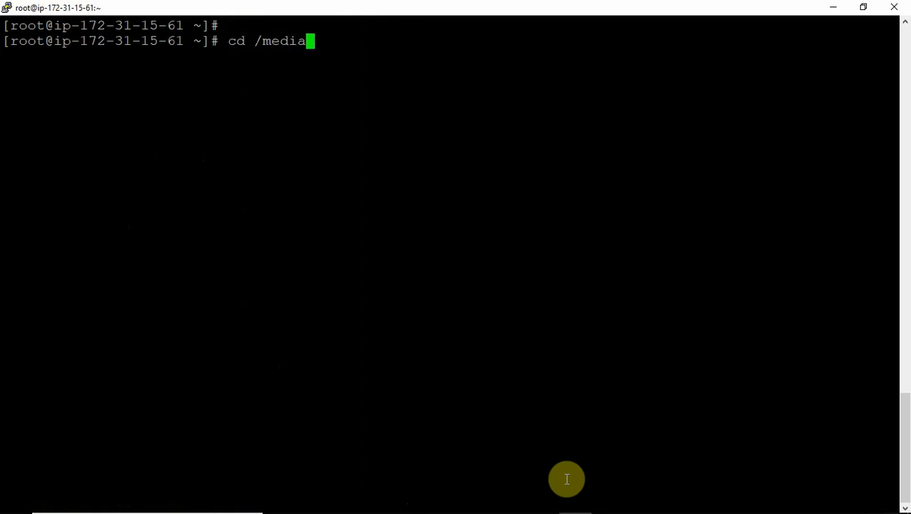
key("Return")
key("Return")
type("ls")
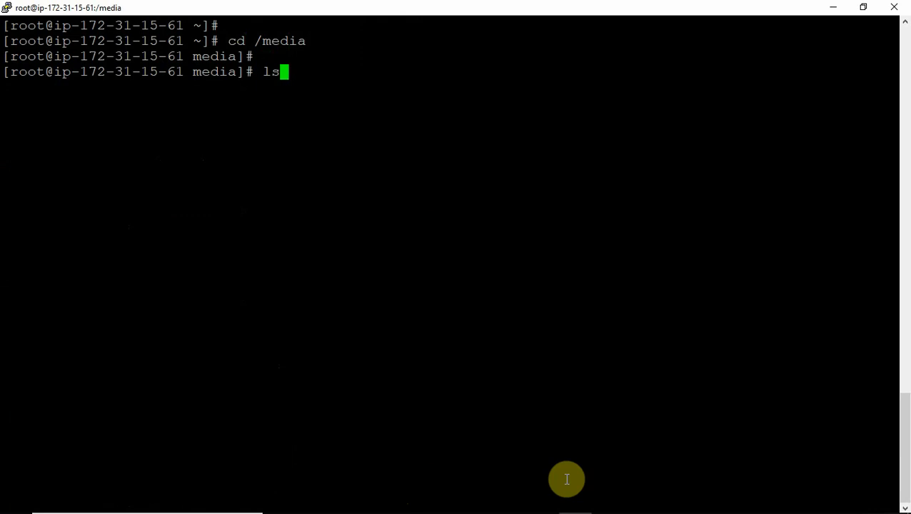
key("Return")
key("Return")
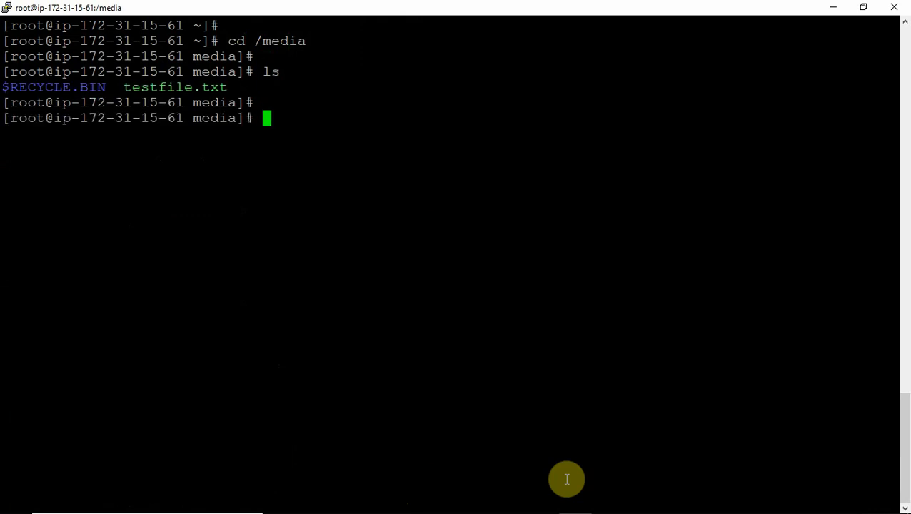
Display the contents of testfile.txt on the mounted volume with cat
type("cat tes")
key("Tab")
key("Return")
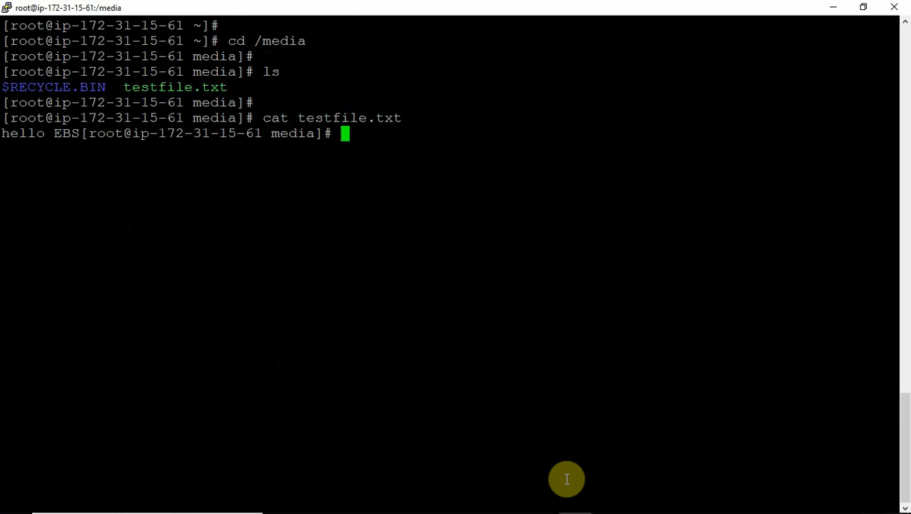
key("Return")
key("Return")
key("Return")
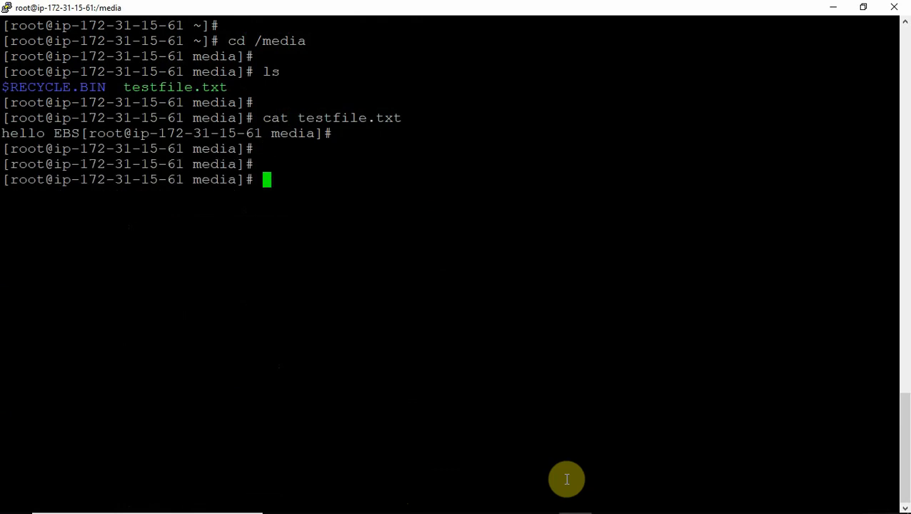
Create file1 in /media with cat, containing the line "hello", and list the directory
type("cat >f")
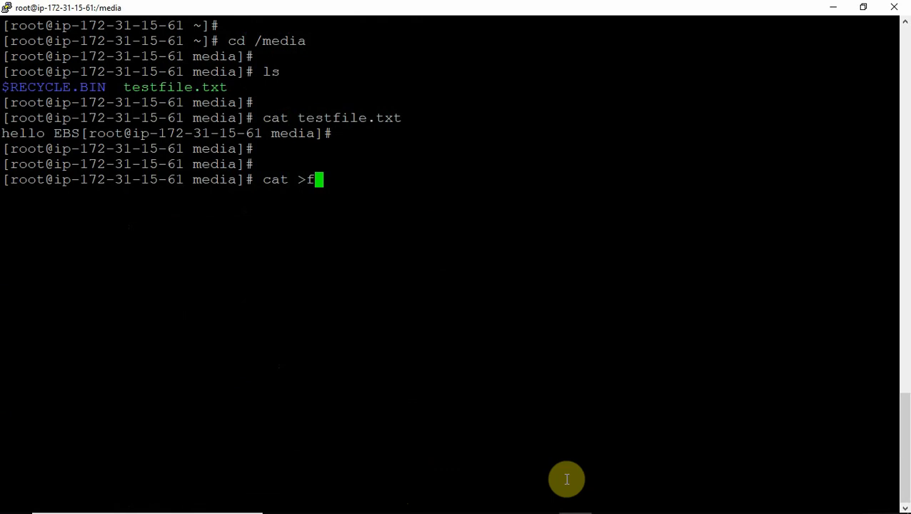
type("ile1")
key("Return")
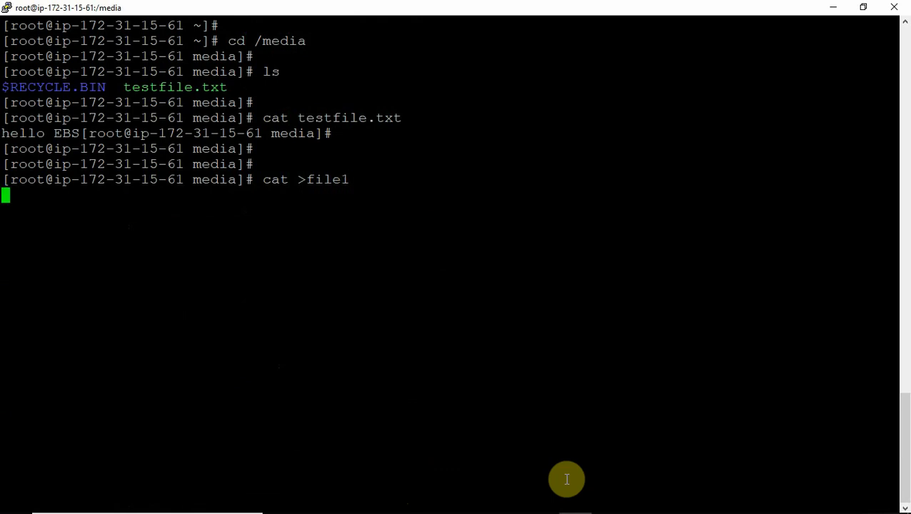
type("hello")
key("Return")
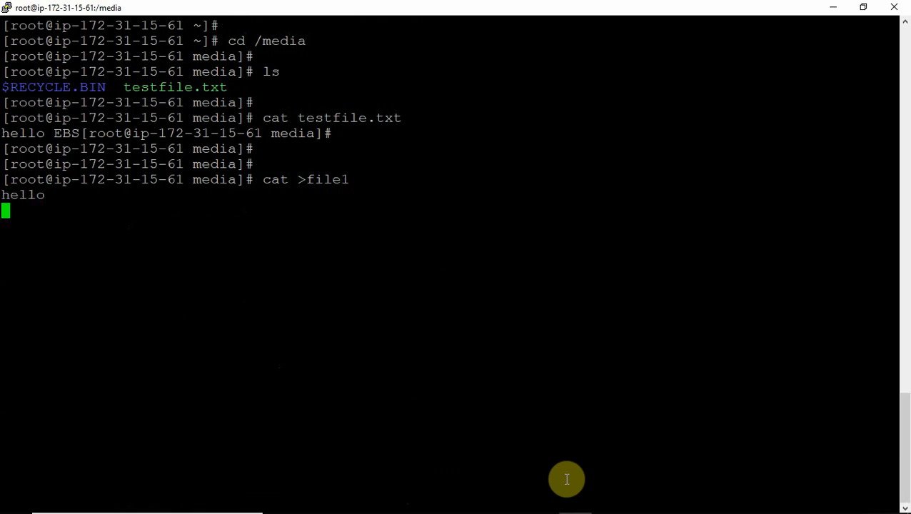
key("ctrl+d")
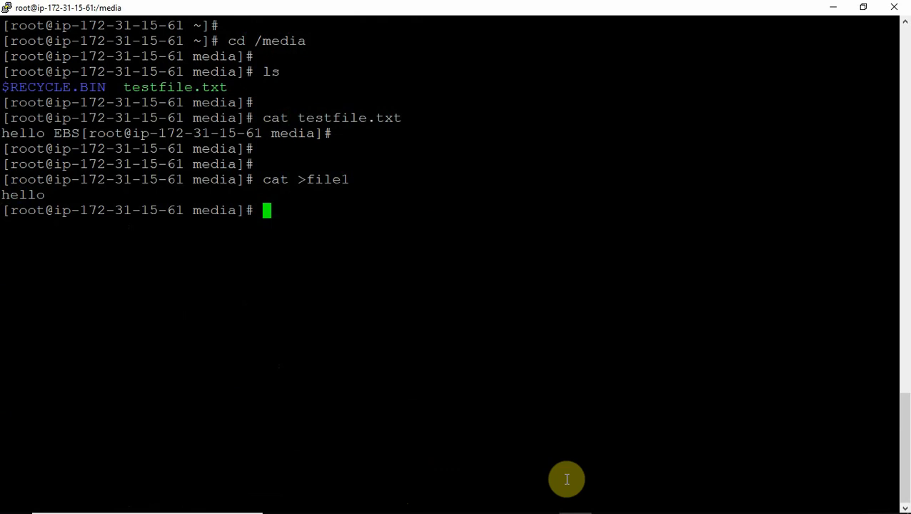
type("ls")
key("Return")
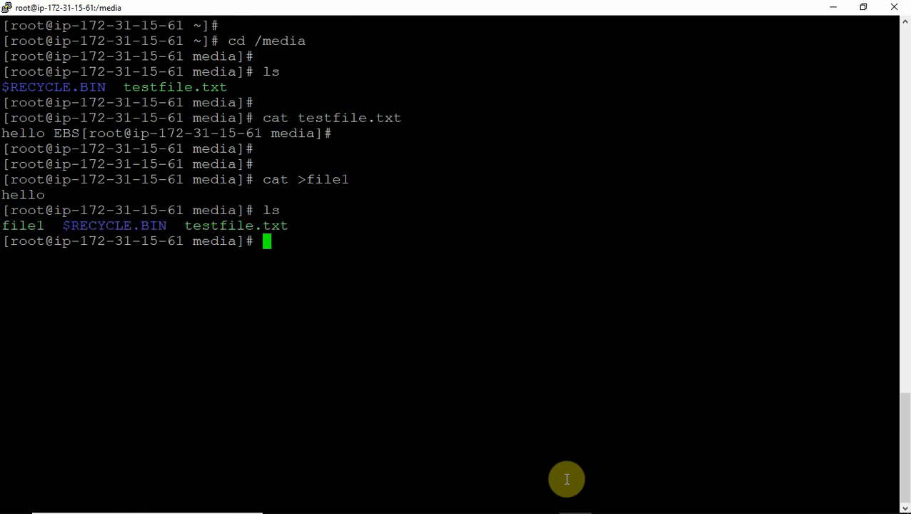
key("Return")
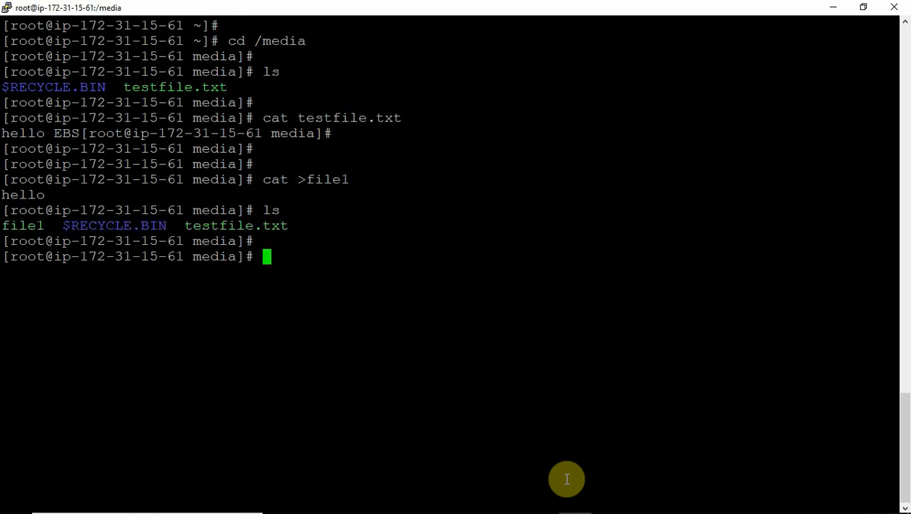
Return to the home directory and unmount the volume by running umount /dev/xvdf1 /media
type("cd")
key("Return")
key("Return")
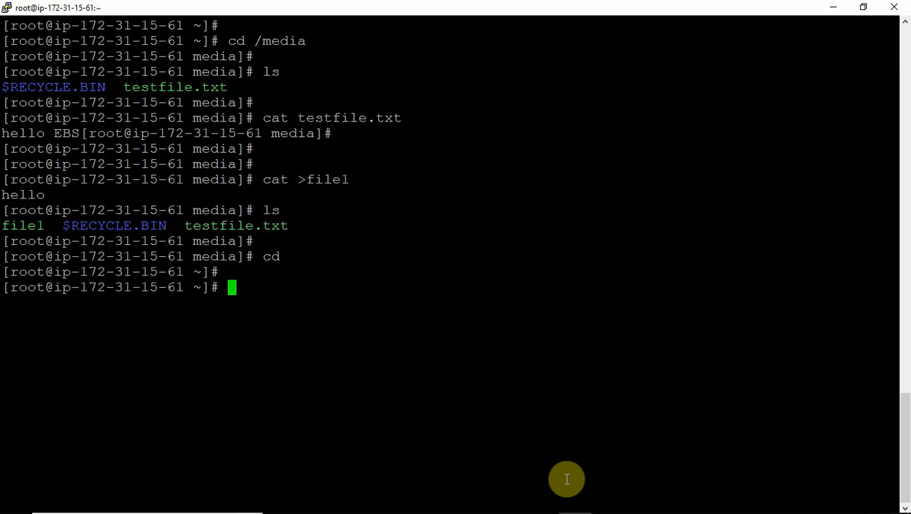
type("cd")
key("Up")
key("Up")
key("Up")
key("Up")
key("Up")
key("Up")
key("Up")
key("Left")
key("Left")
key("Left")
key("Left")
key("Left")
key("Left")
key("Left")
key("Left")
key("Left")
key("Left")
key("Left")
key("Left")
key("Left")
key("Left")
key("Left")
key("Left")
key("Left")
key("Left")
key("Left")
key("Left")
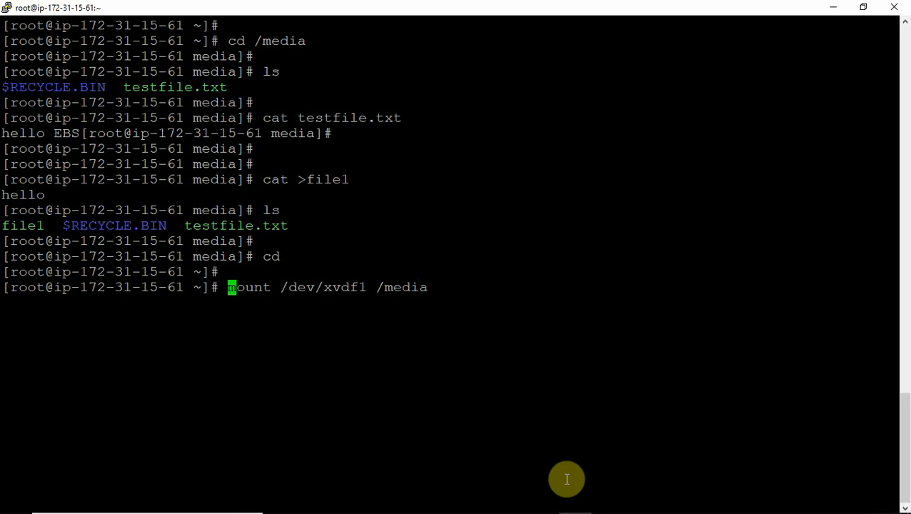
type("u")
key("Return")
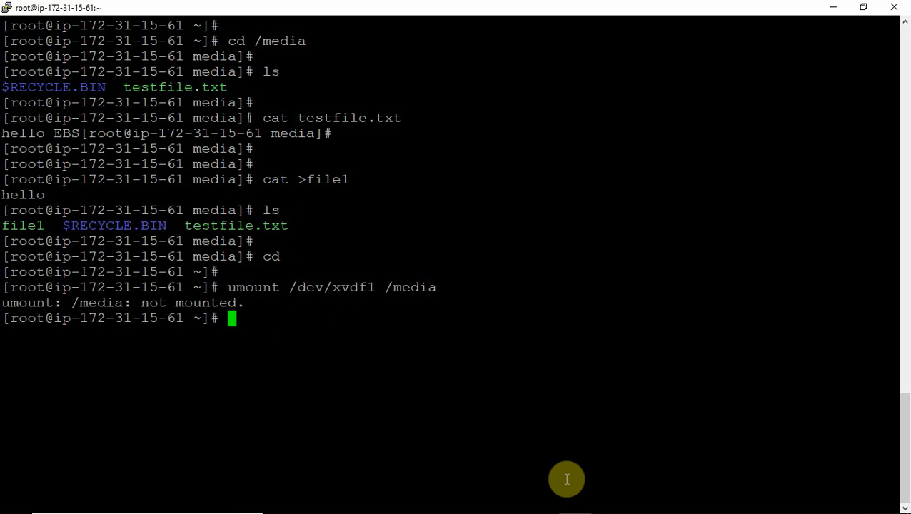
Check with df -h whether /dev/xvdf1 is still mounted, and clear the terminal
type("df -h")
key("Return")
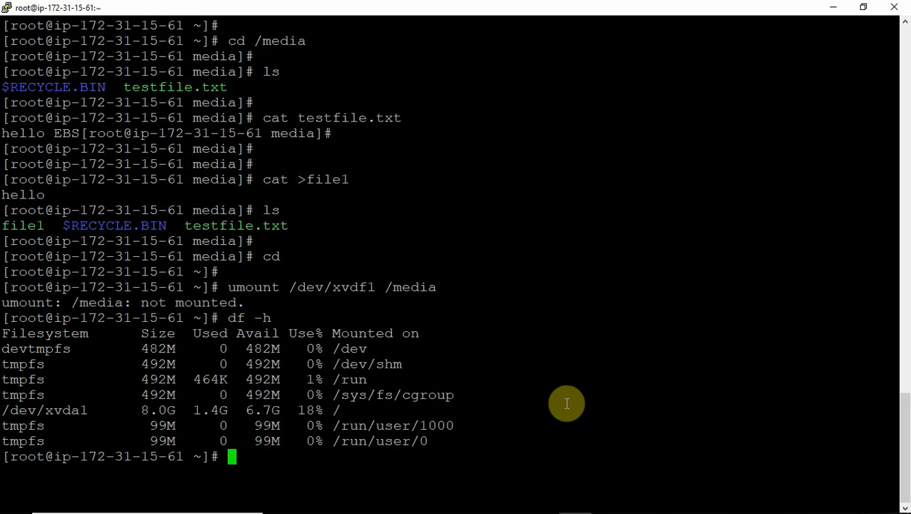
key("ctrl+l")
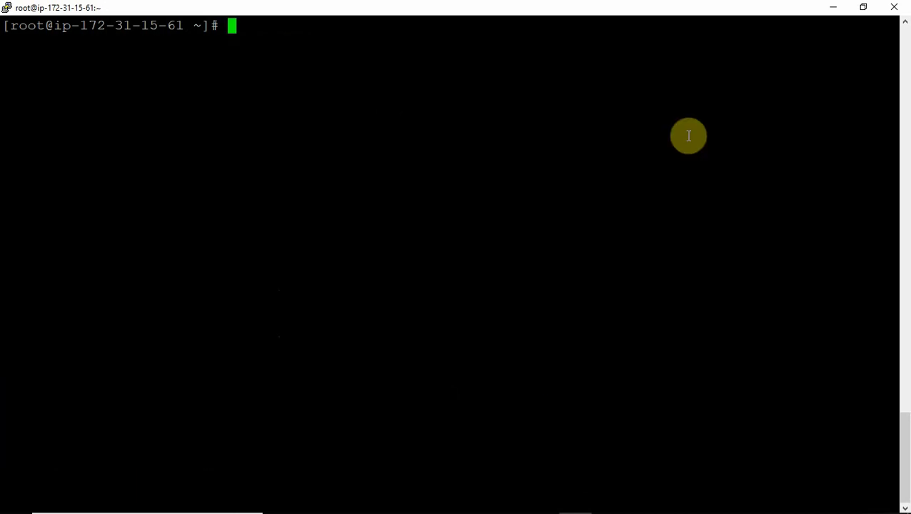
Return to the AWS console, detach the 2 GiB volume and check which volume actions are available during detachment
left_click(834, 13)
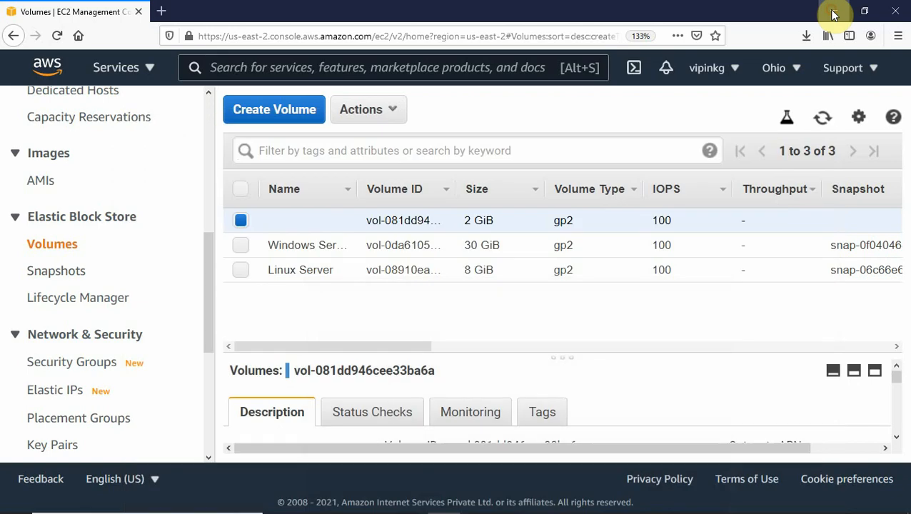
left_click(391, 111)
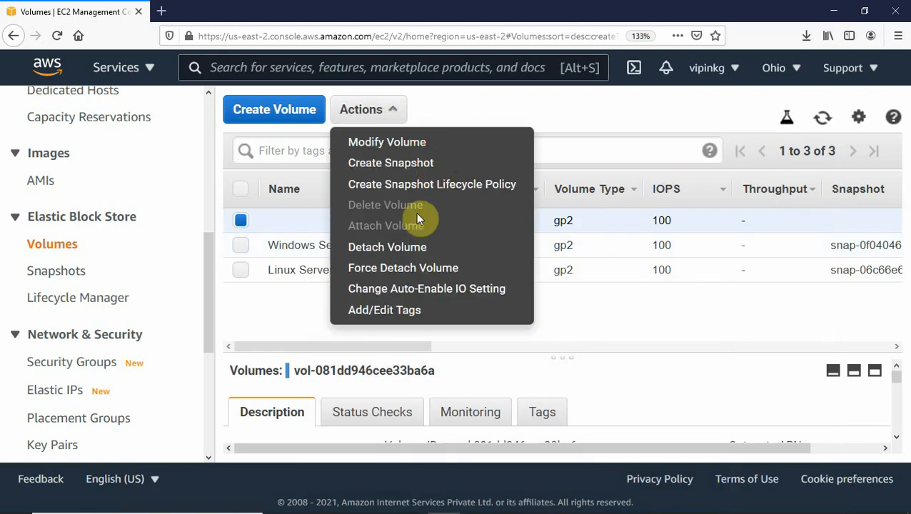
left_click(386, 245)
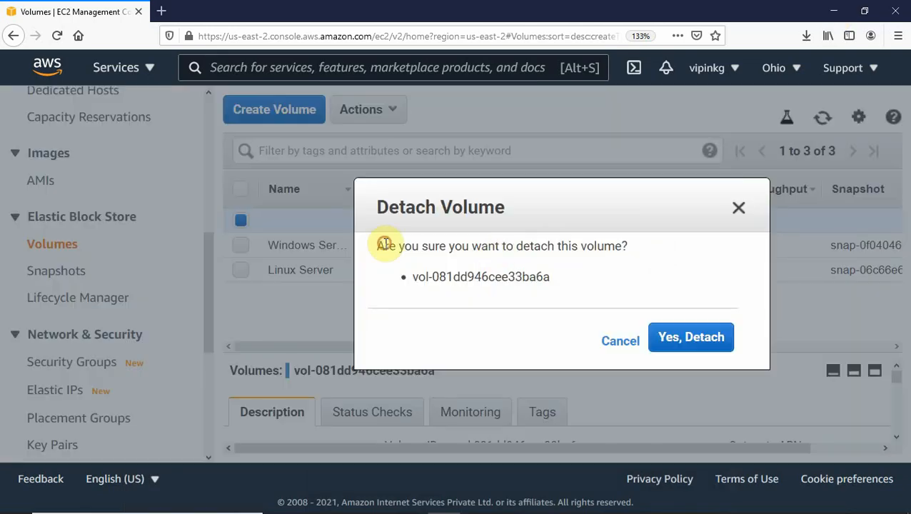
left_click(676, 341)
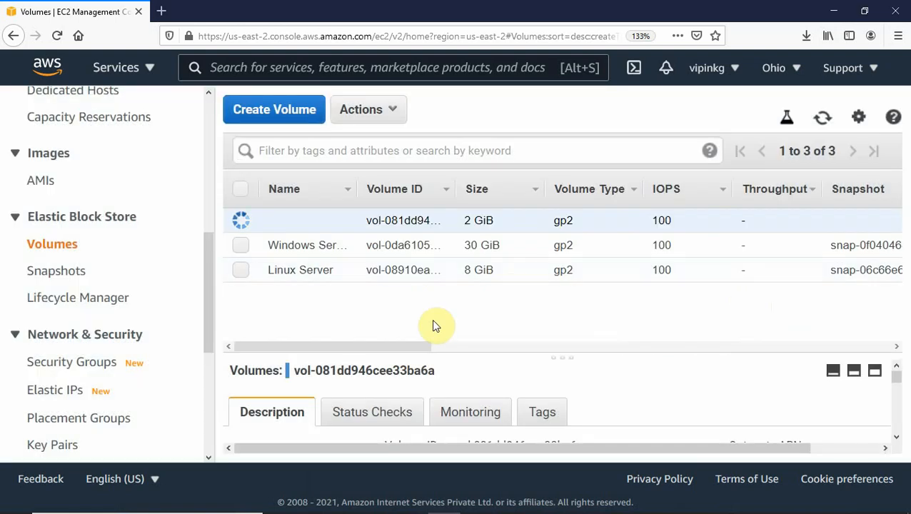
left_click(395, 109)
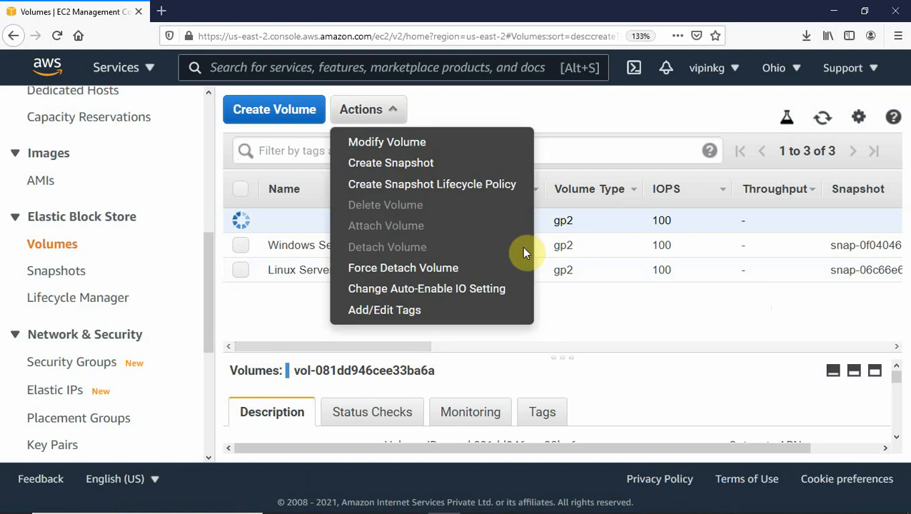
left_click(571, 313)
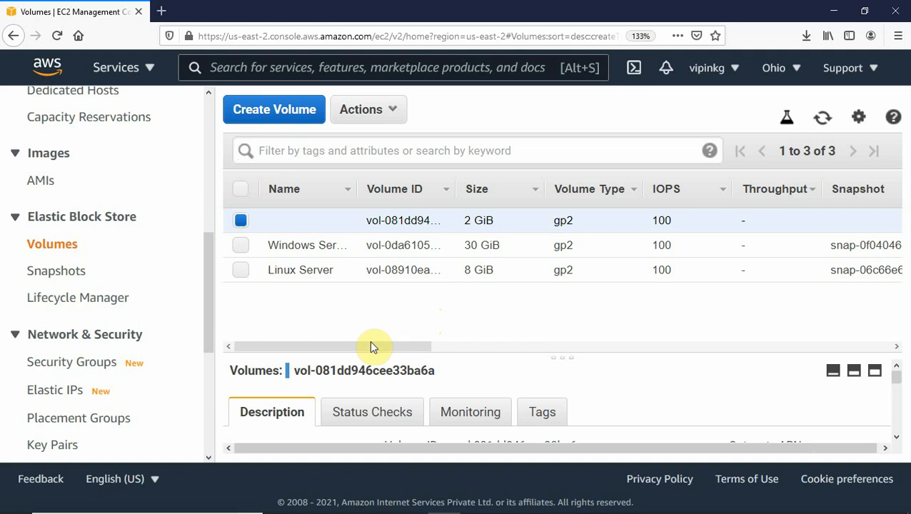
Open the modification settings of the 2 GiB volume, review its volume type, size and IOPS options, and close them without changes
left_click_drag(369, 348, 295, 345)
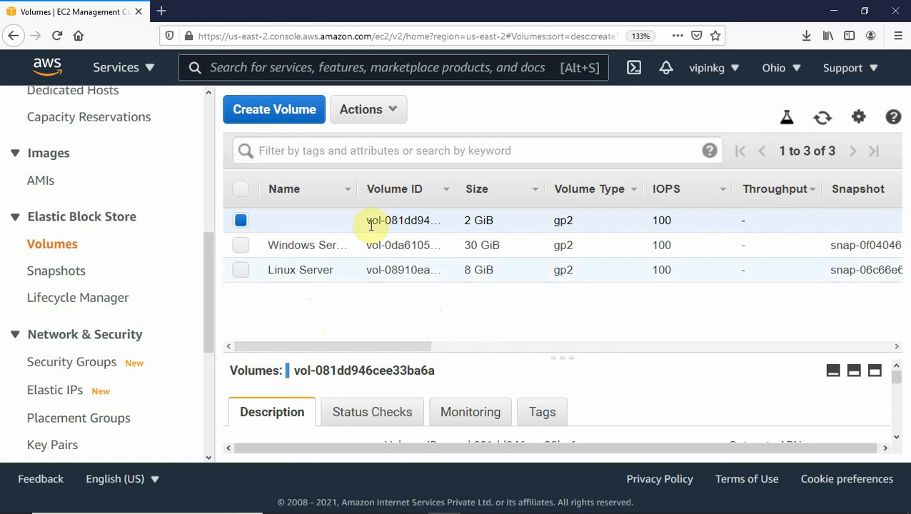
left_click(393, 113)
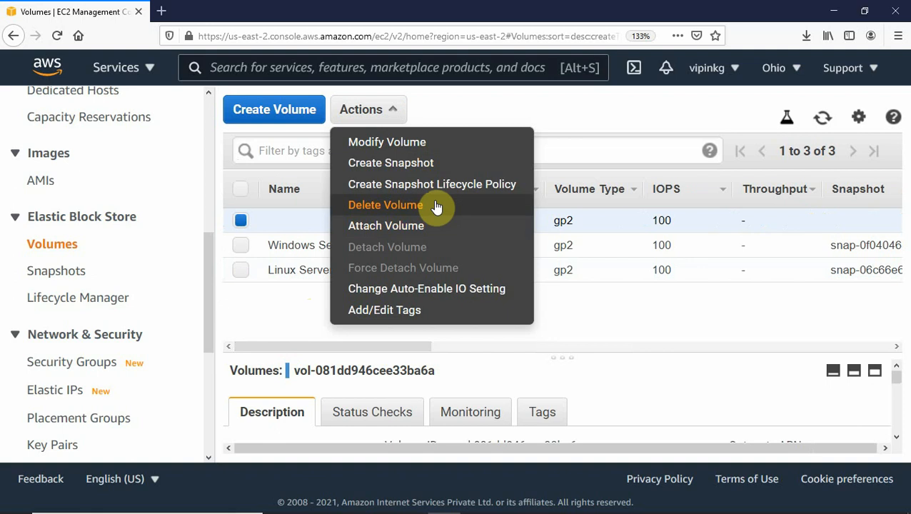
left_click(383, 143)
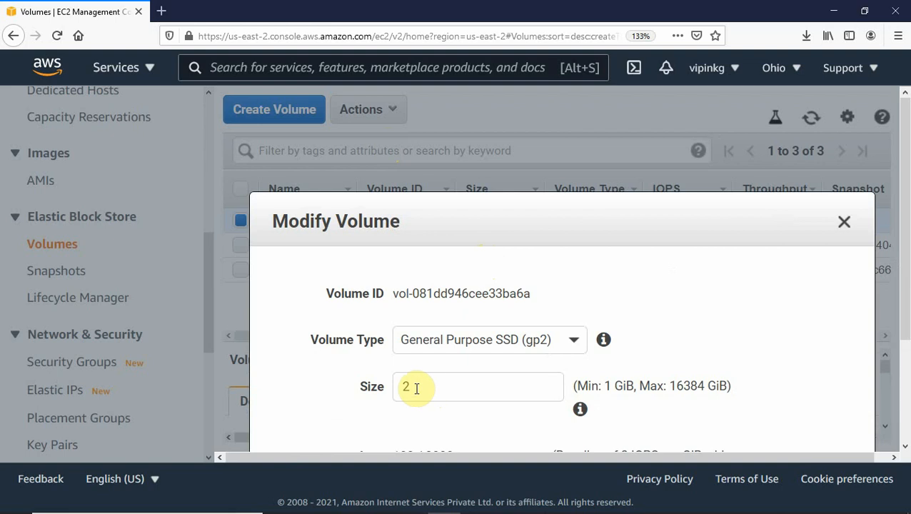
left_click(457, 209)
left_click_drag(457, 209, 453, 109)
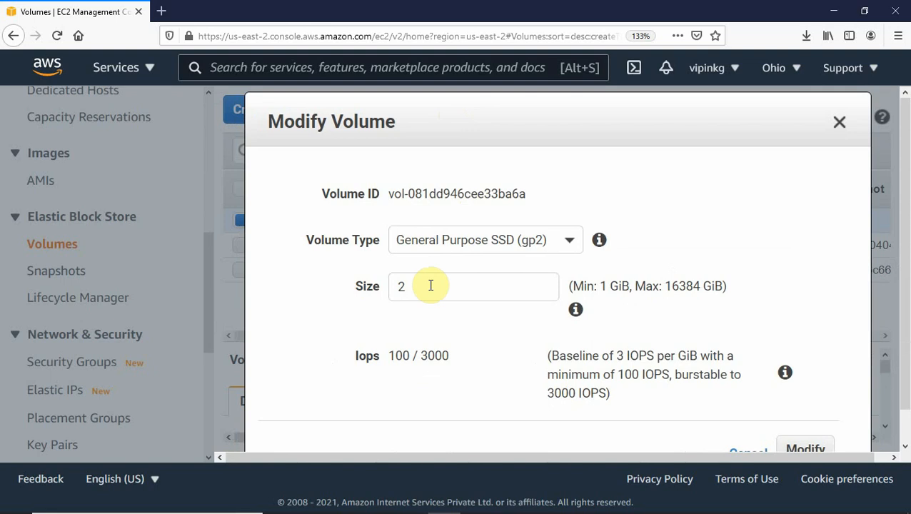
left_click(839, 123)
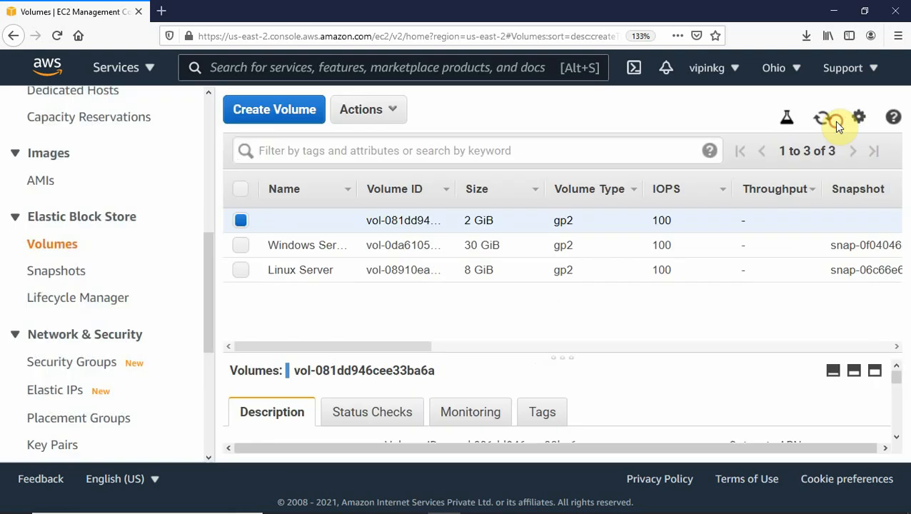
Delete the detached 2 GiB volume, confirm the deletion, and check its state in the volume list
left_click(402, 113)
left_click(371, 207)
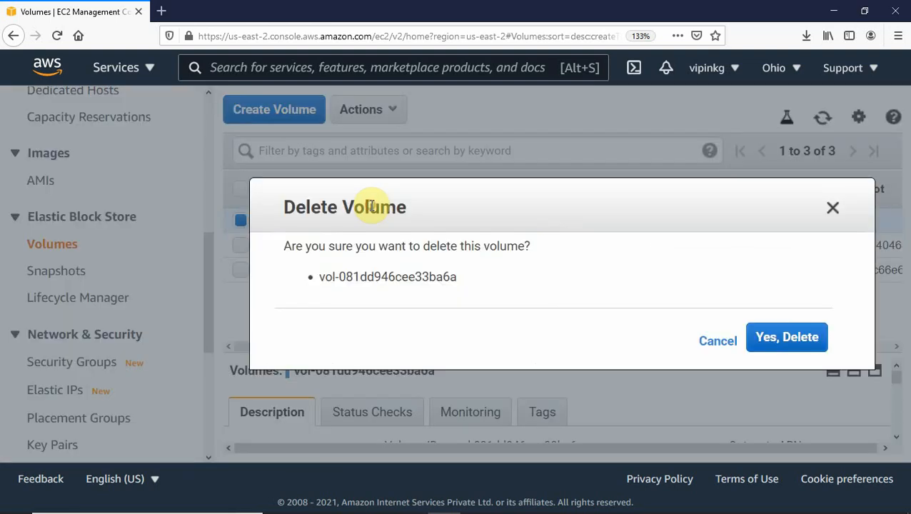
left_click(770, 339)
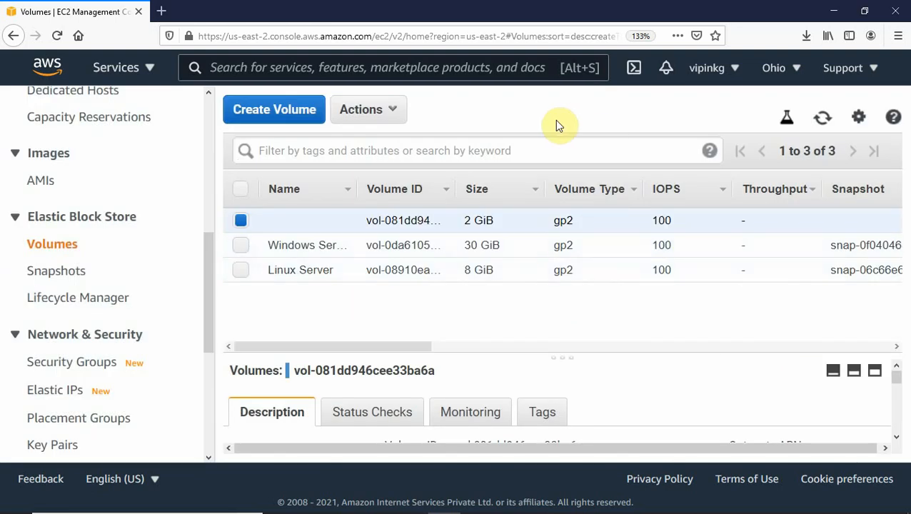
left_click_drag(386, 346, 610, 349)
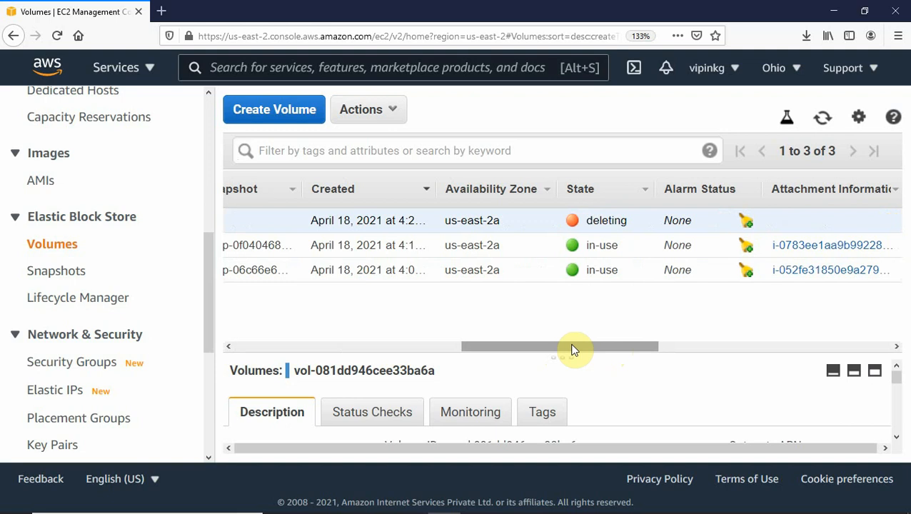
left_click_drag(573, 349, 477, 334)
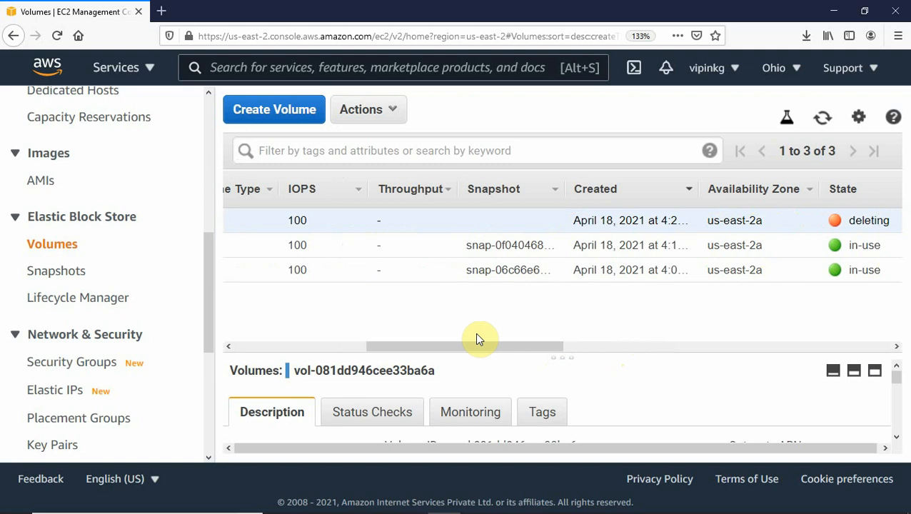
key("alt+Tab")
key("alt+Tab")
key("alt+Tab")
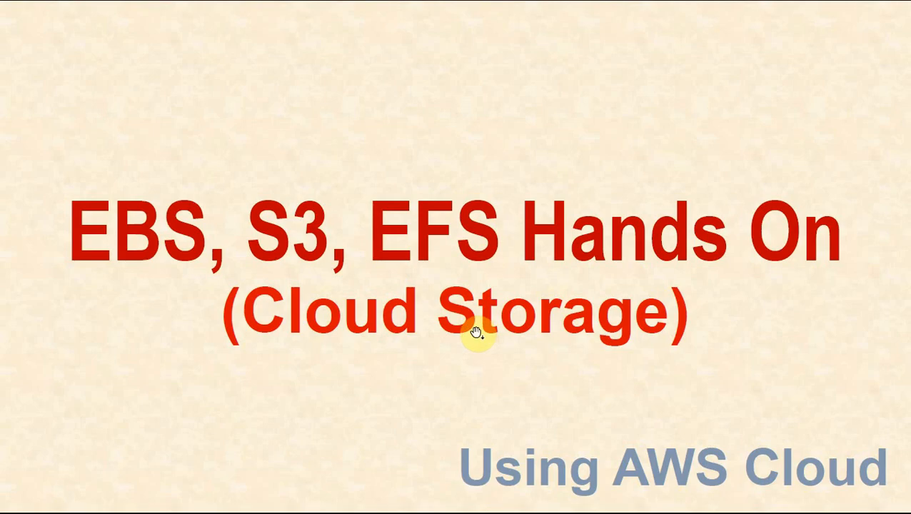
key("Right")
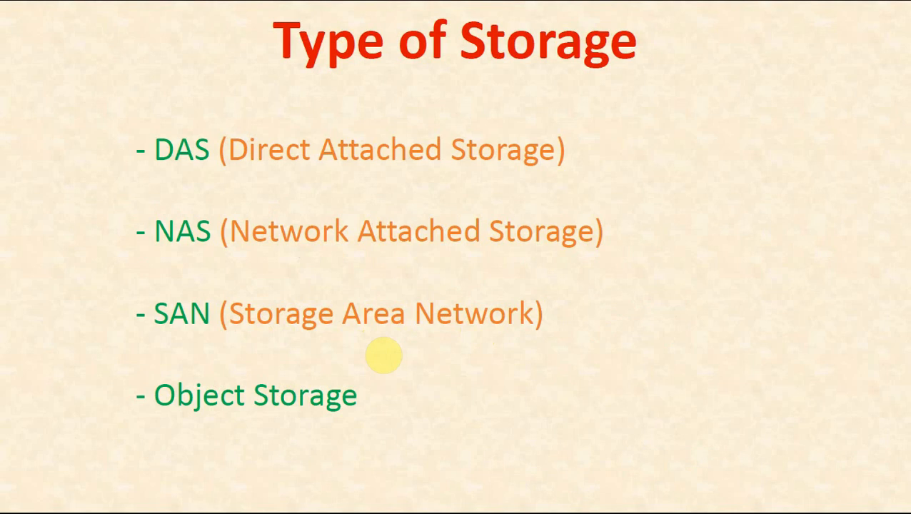
left_click(253, 347)
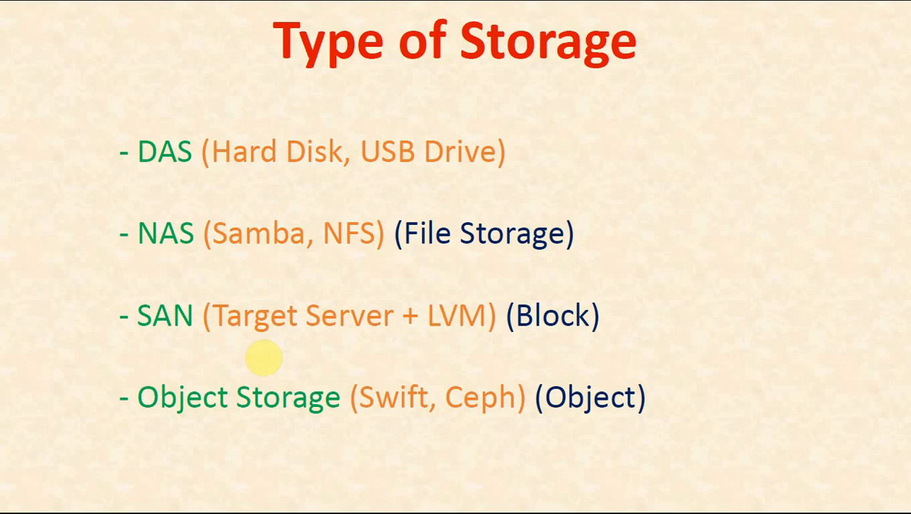
left_click(264, 357)
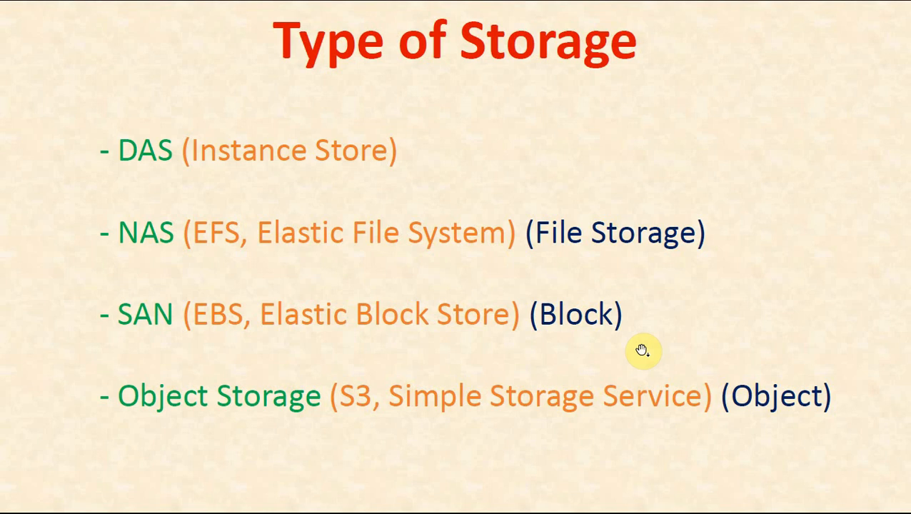
Switch back to the AWS console in the browser and reload the Volumes page
key("alt+Tab")
key("alt+Tab")
key("alt+Tab")
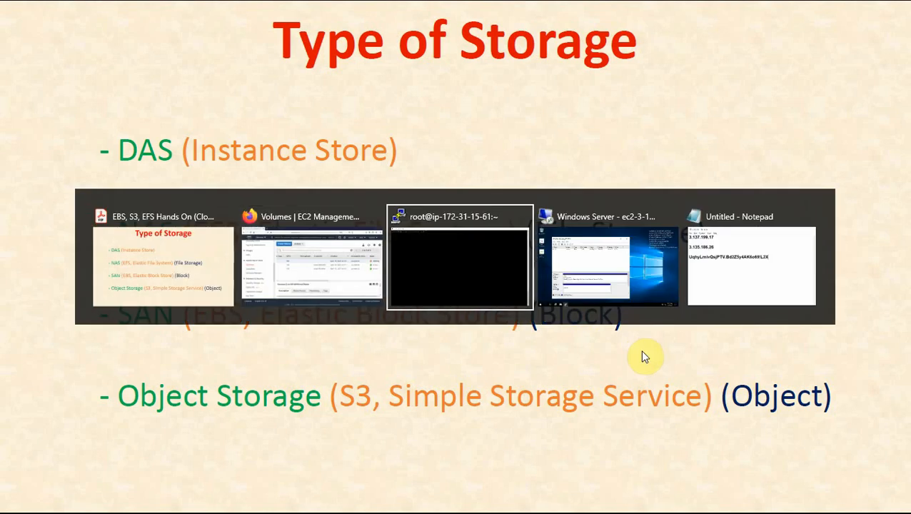
key("alt+Tab")
key("alt+Tab")
key("alt+Tab")
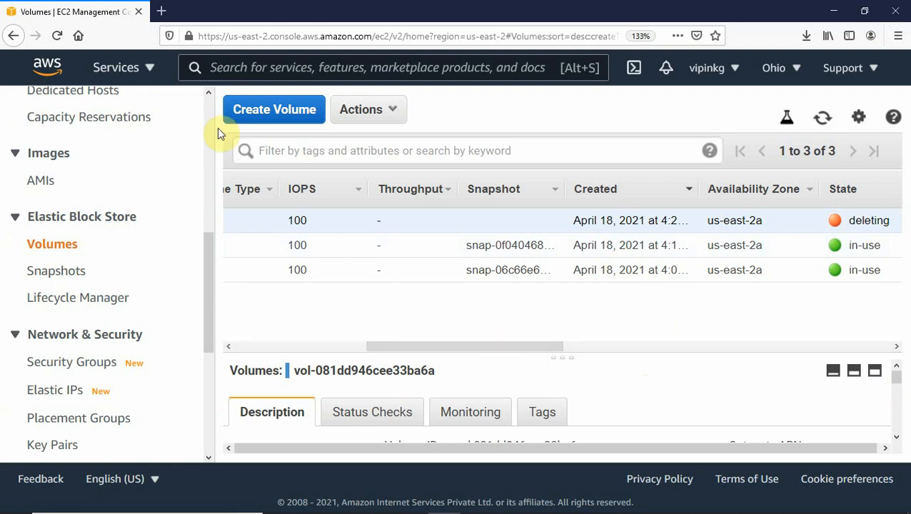
left_click(58, 36)
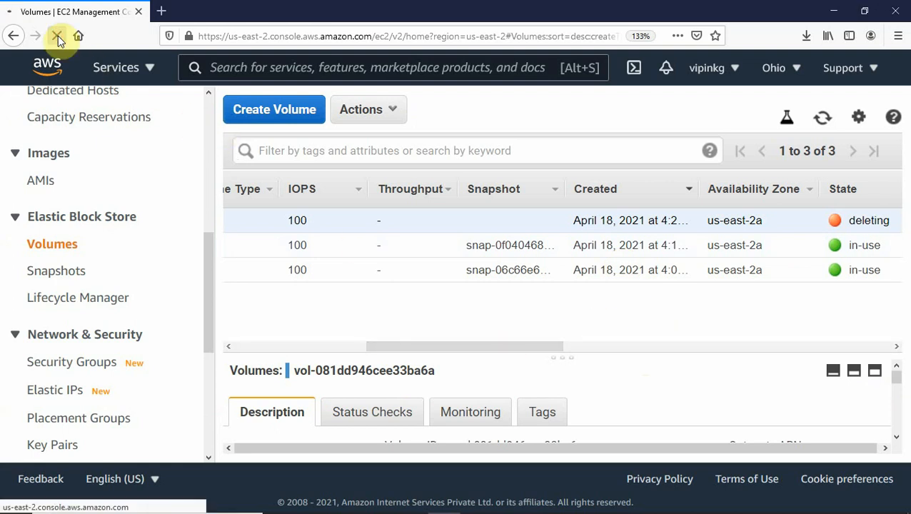